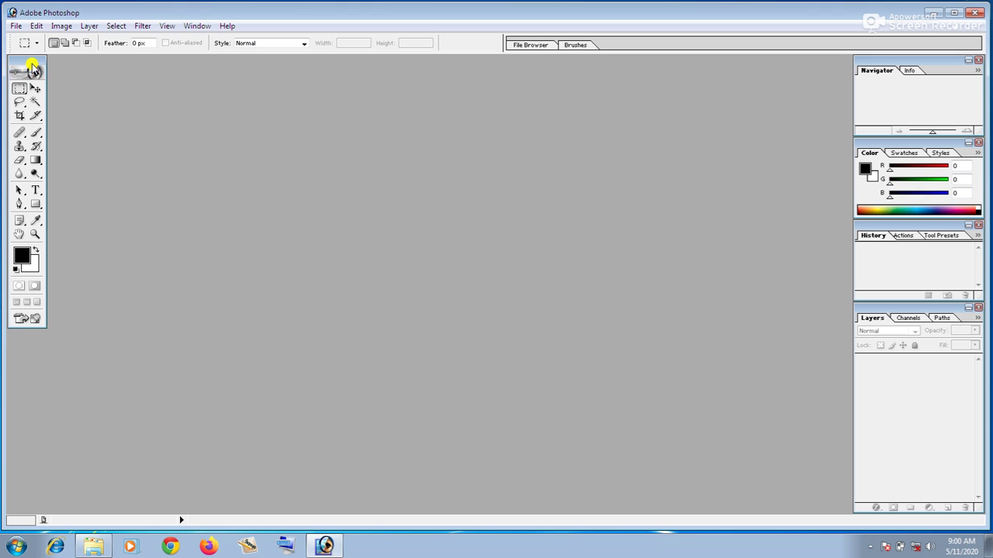
# Step: Open the JPEG photo of the veiled woman from the Desktop and maximize its document window
pyautogui.click(16, 26)
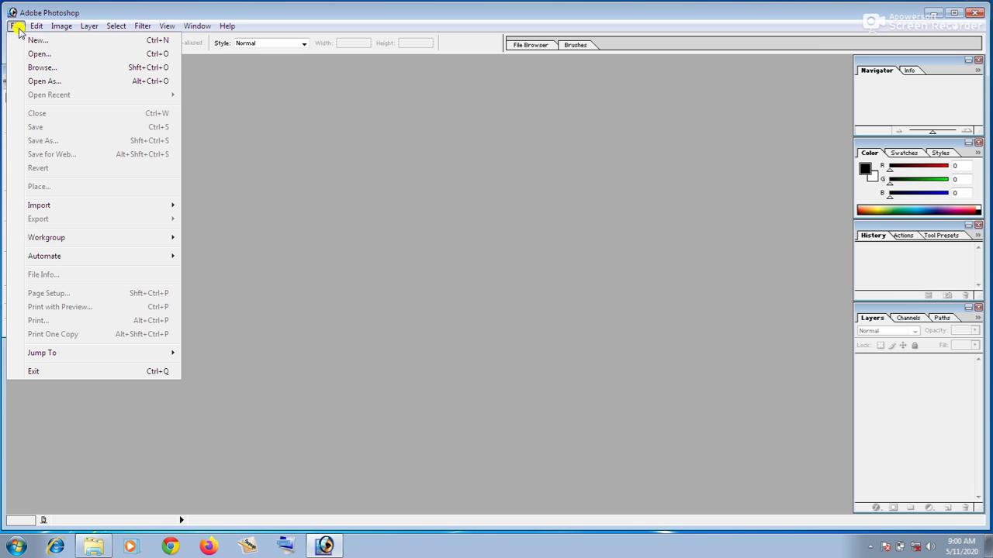
pyautogui.click(34, 54)
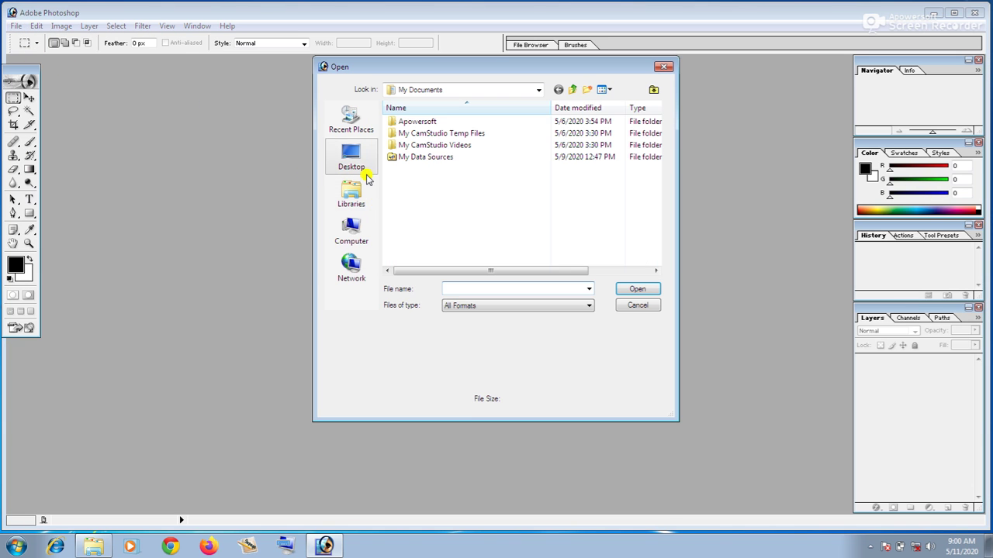
pyautogui.click(351, 166)
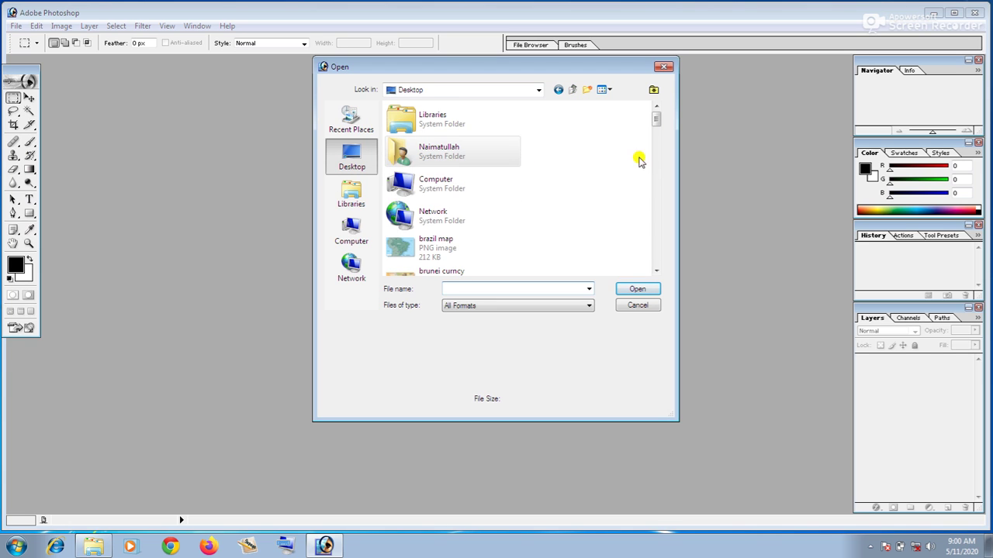
pyautogui.moveTo(656, 124); pyautogui.dragTo(658, 265)
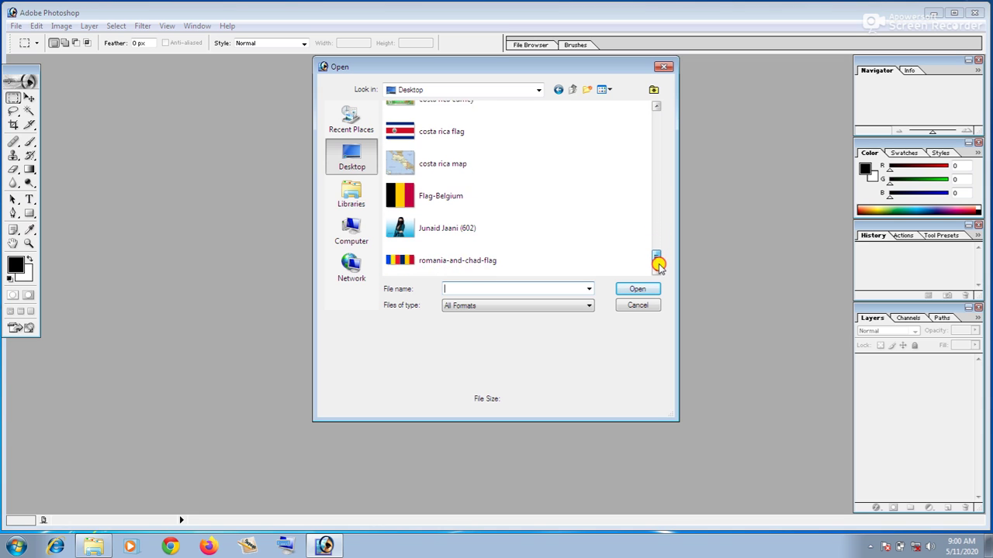
pyautogui.click(496, 237)
pyautogui.click(638, 288)
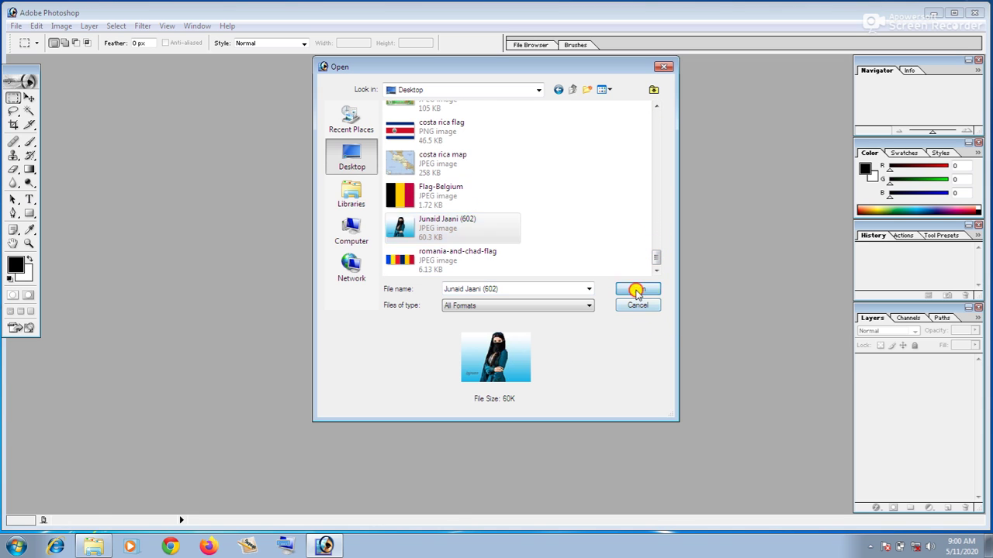
pyautogui.moveTo(177, 68); pyautogui.dragTo(404, 125)
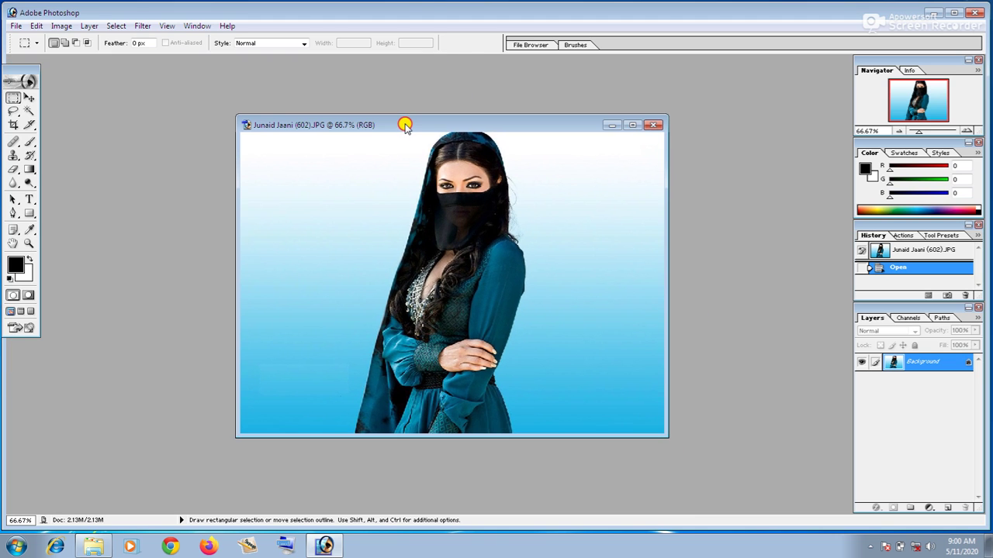
pyautogui.click(631, 127)
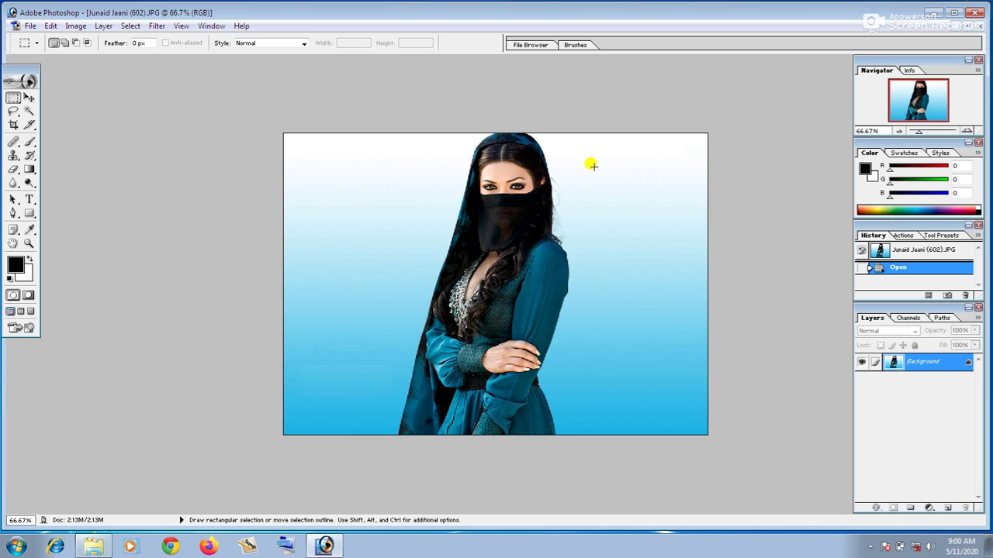
# Step: Trace a closed Polygonal Lasso selection around the whole woman, following her outline down to the photo's lower edge
pyautogui.press('ctrl')
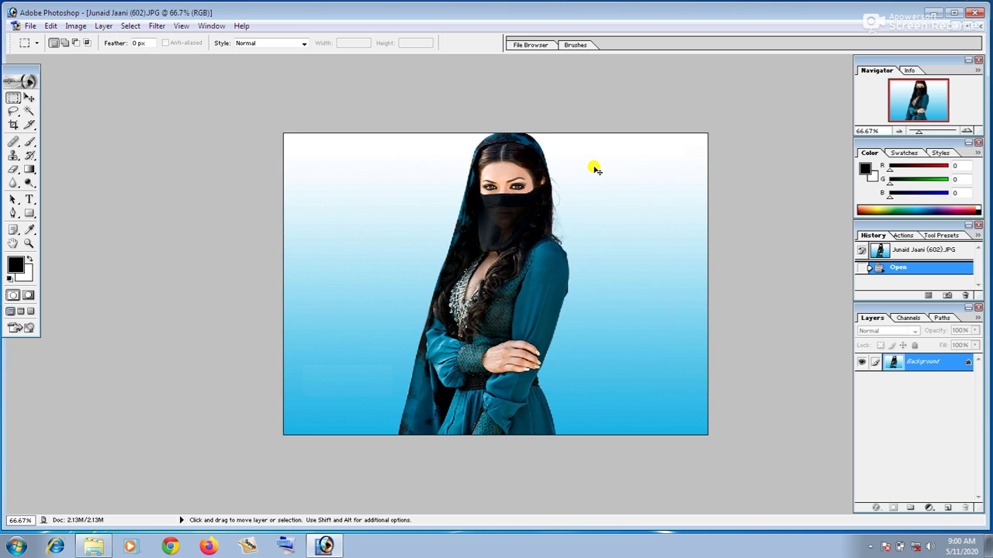
pyautogui.hotkey('ctrl', '+')
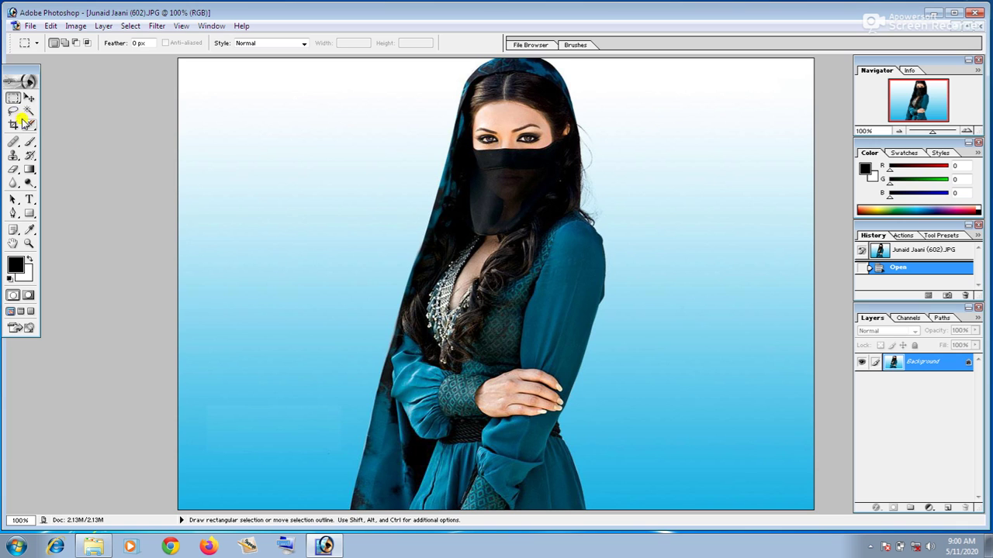
pyautogui.moveTo(19, 73); pyautogui.dragTo(23, 73)
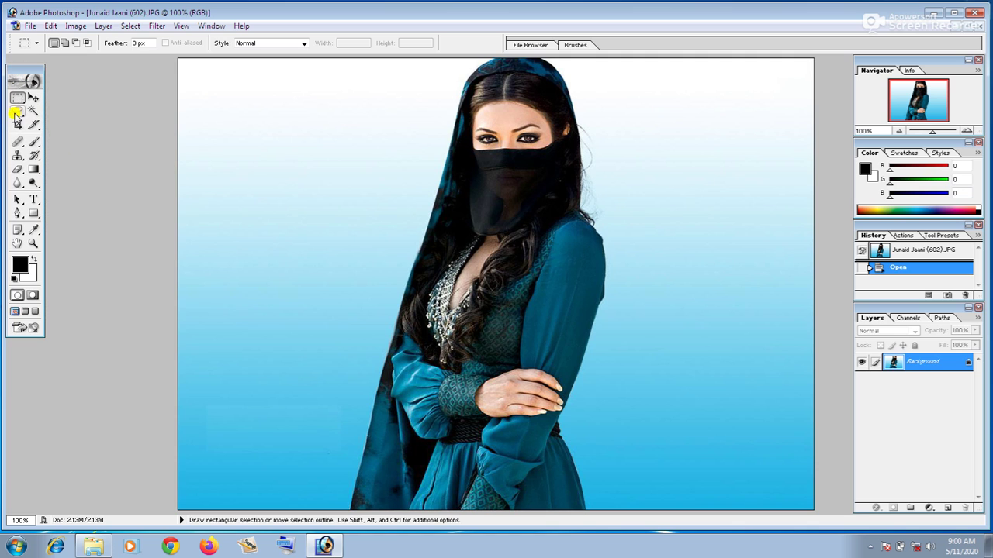
pyautogui.click(16, 114)
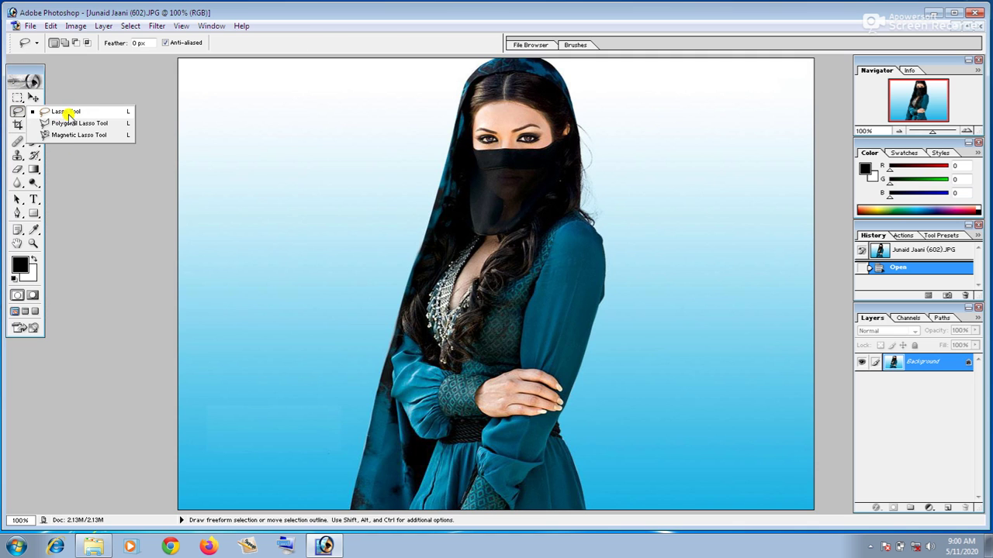
pyautogui.click(80, 124)
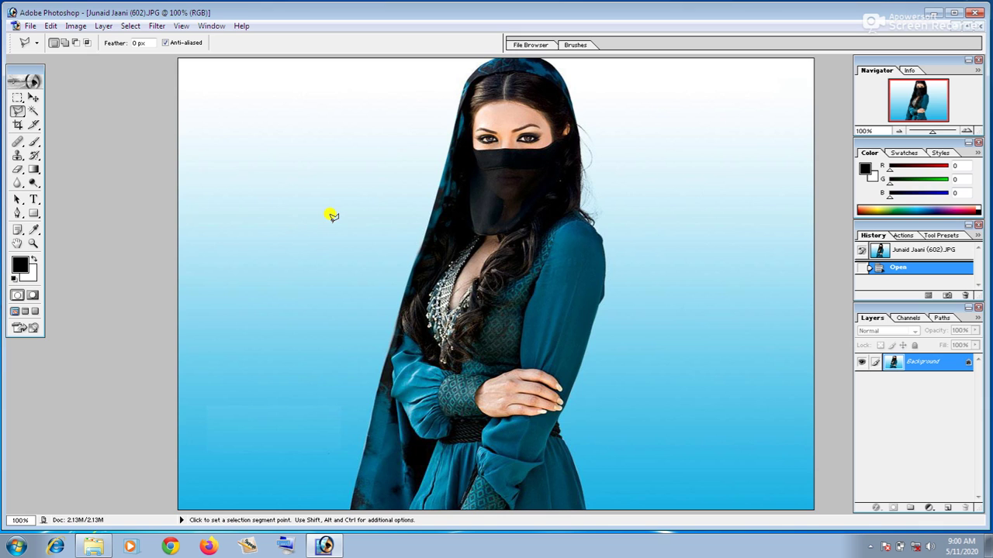
pyautogui.hotkey('ctrl', '0')
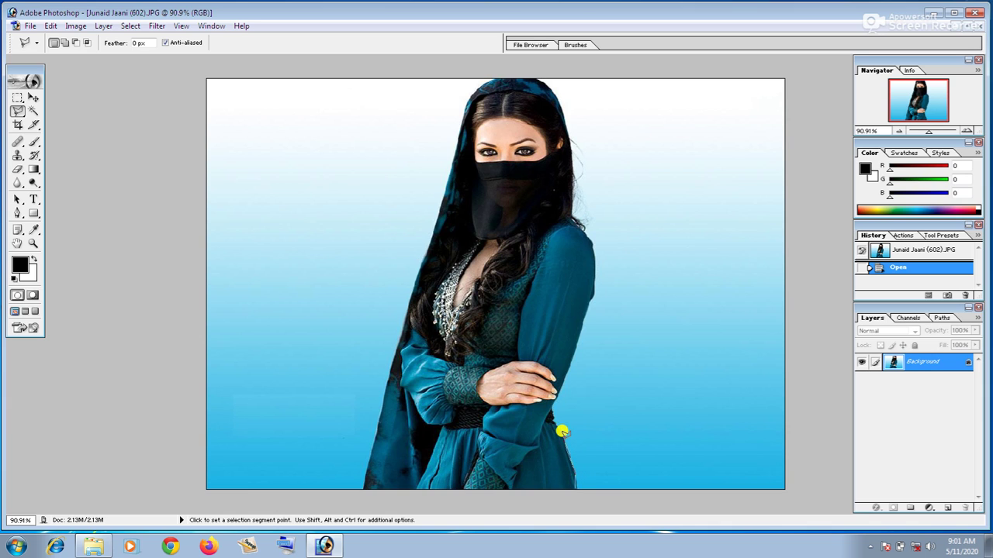
pyautogui.click(560, 375)
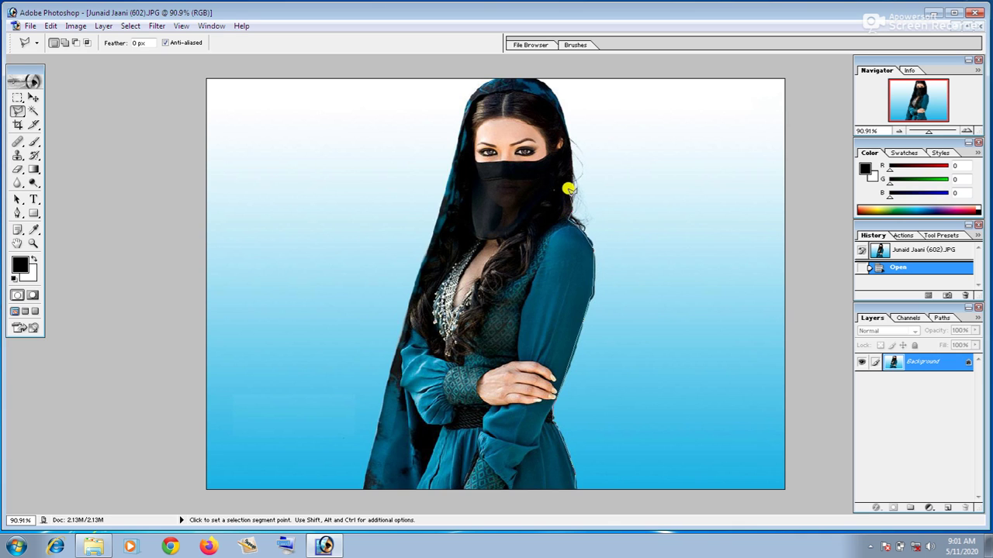
pyautogui.click(563, 108)
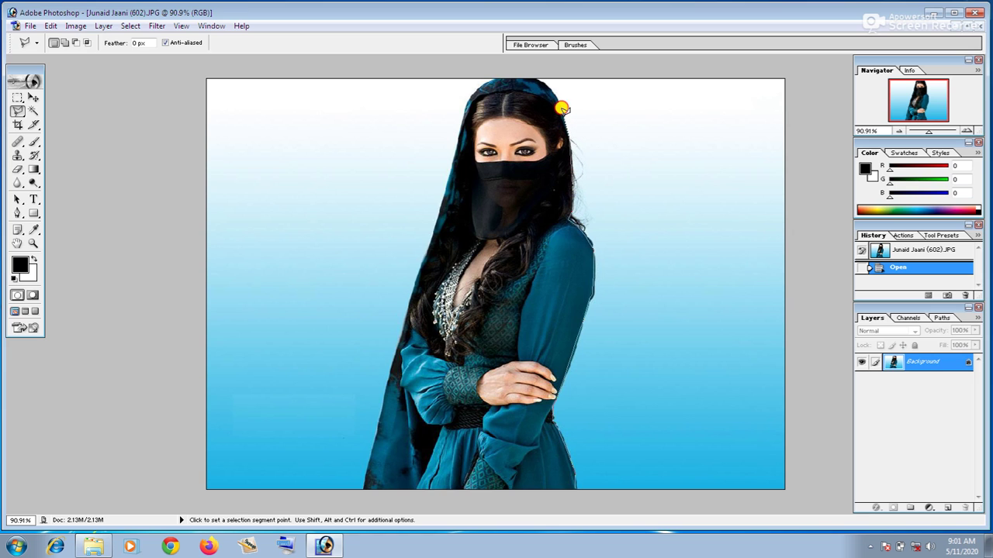
pyautogui.click(542, 76)
pyautogui.click(463, 99)
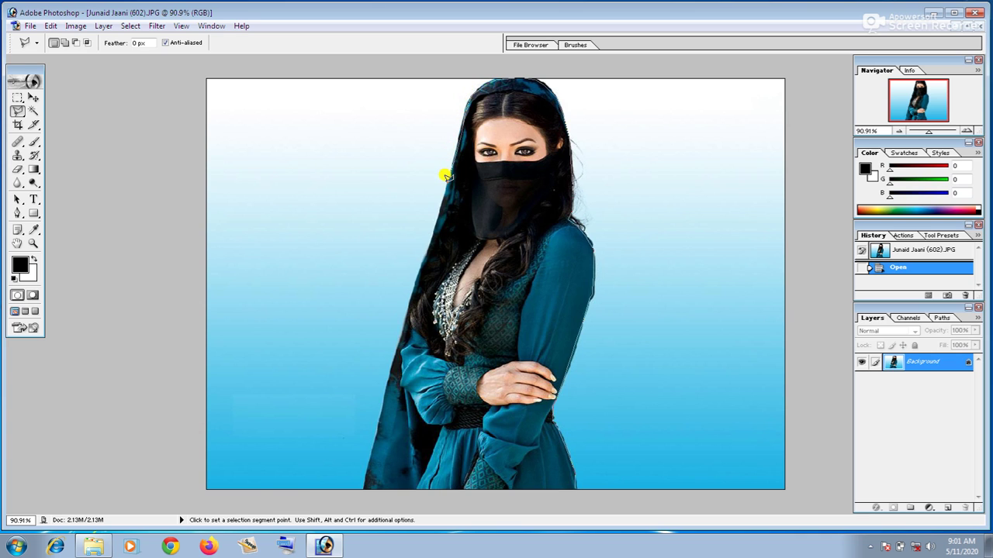
pyautogui.click(437, 204)
pyautogui.click(421, 252)
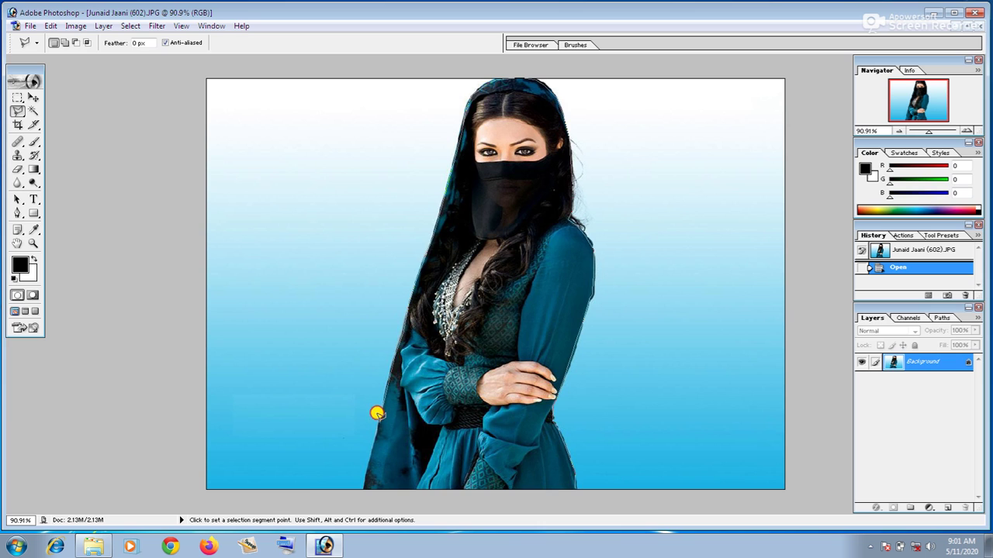
pyautogui.click(363, 487)
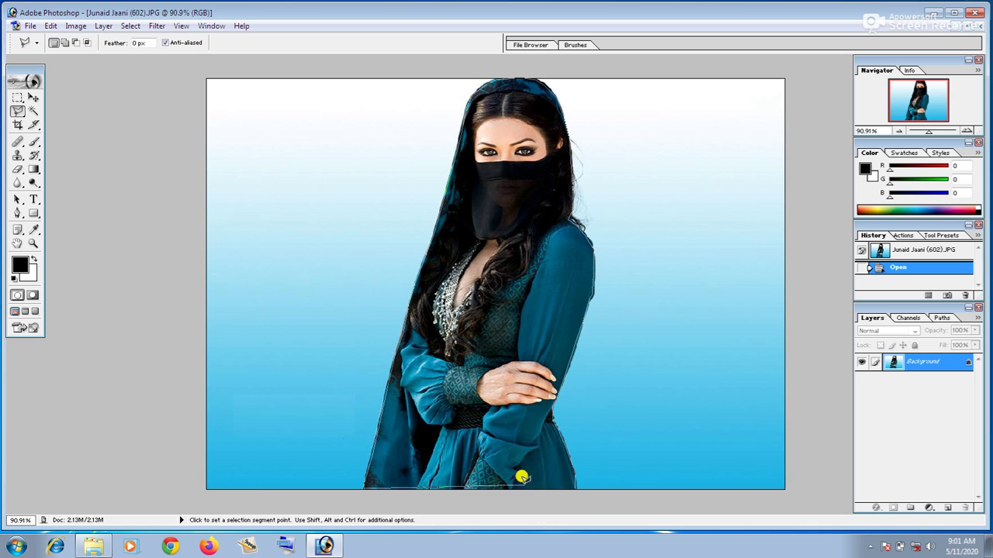
pyautogui.doubleClick(573, 482)
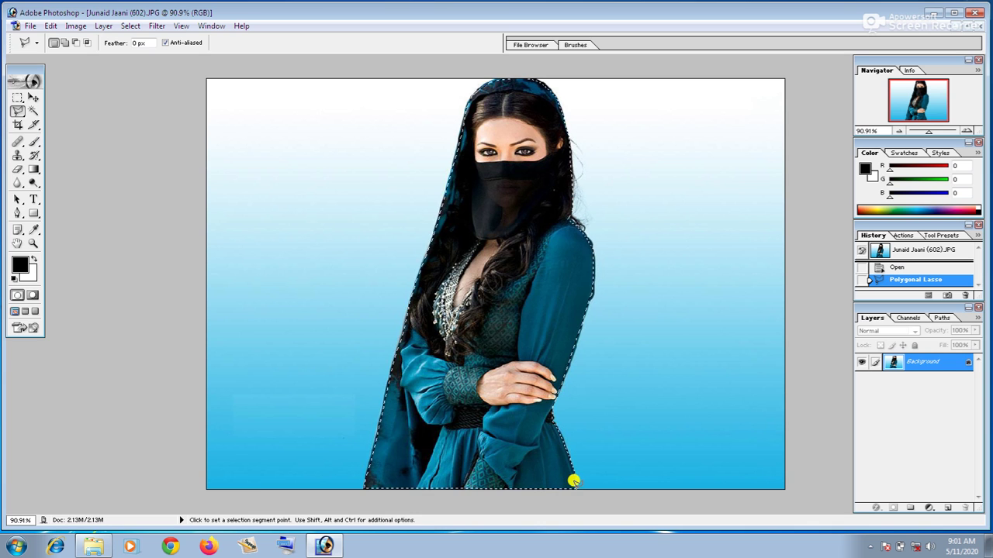
# Step: Feather the selection around the woman by 1.5 pixels and copy the selected area
pyautogui.rightClick(546, 311)
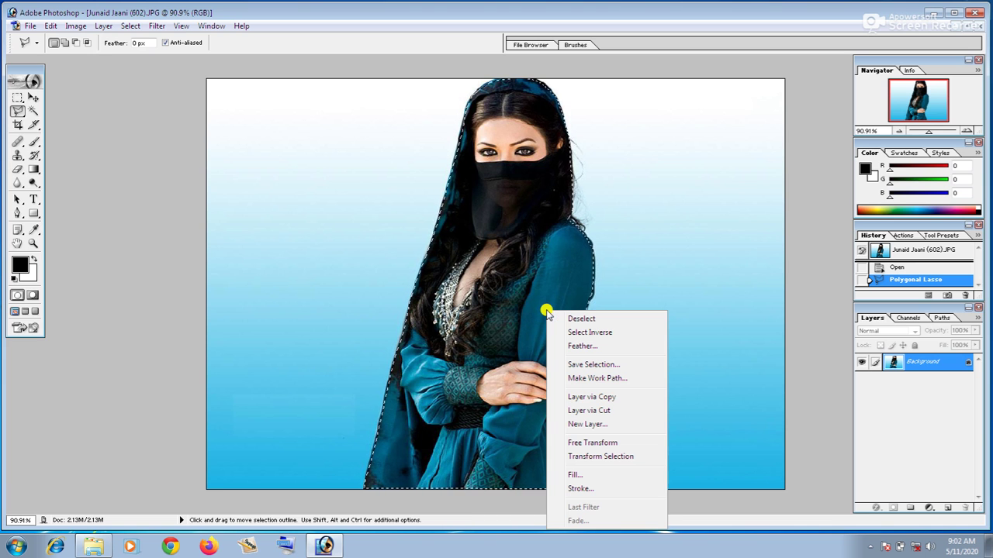
pyautogui.click(571, 348)
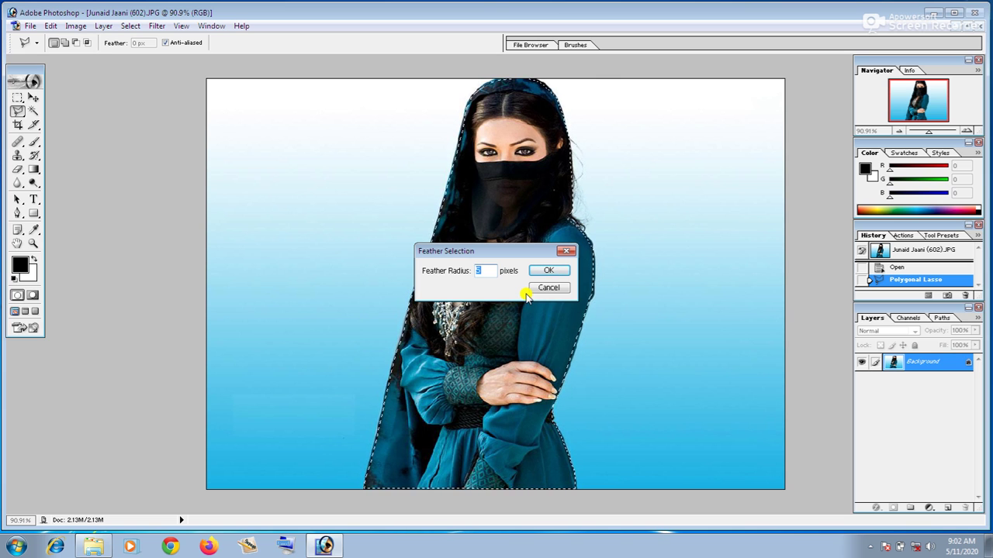
pyautogui.write('1.')
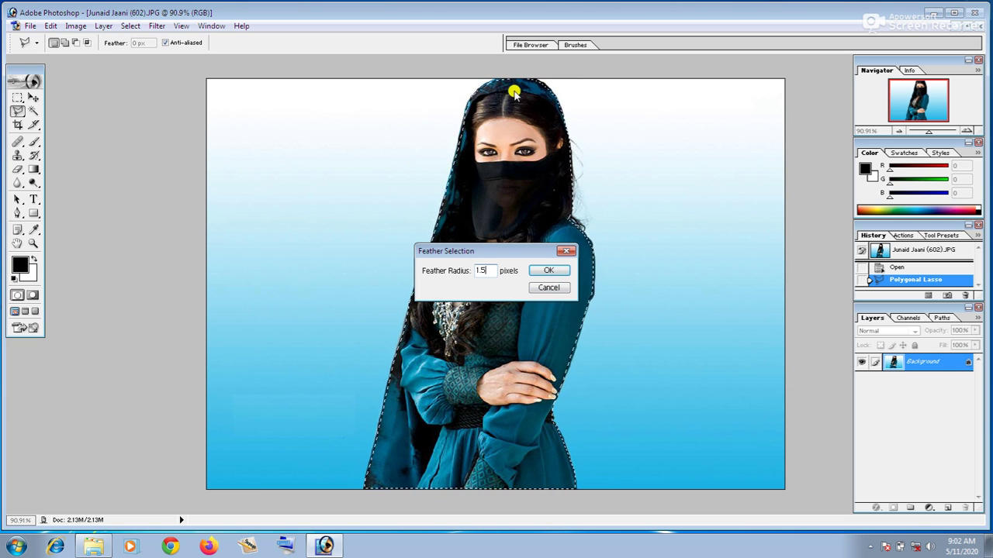
pyautogui.click(549, 271)
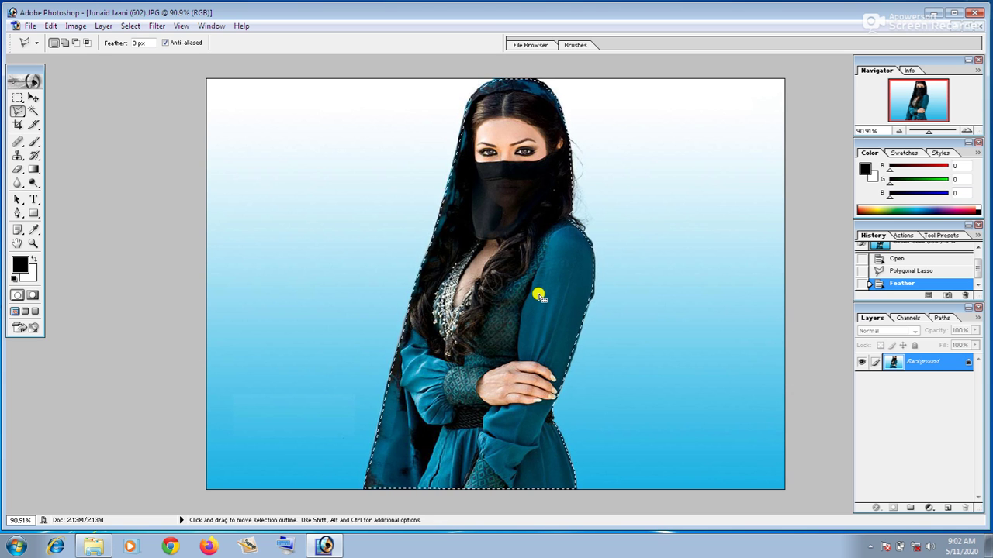
pyautogui.press('ctrl')
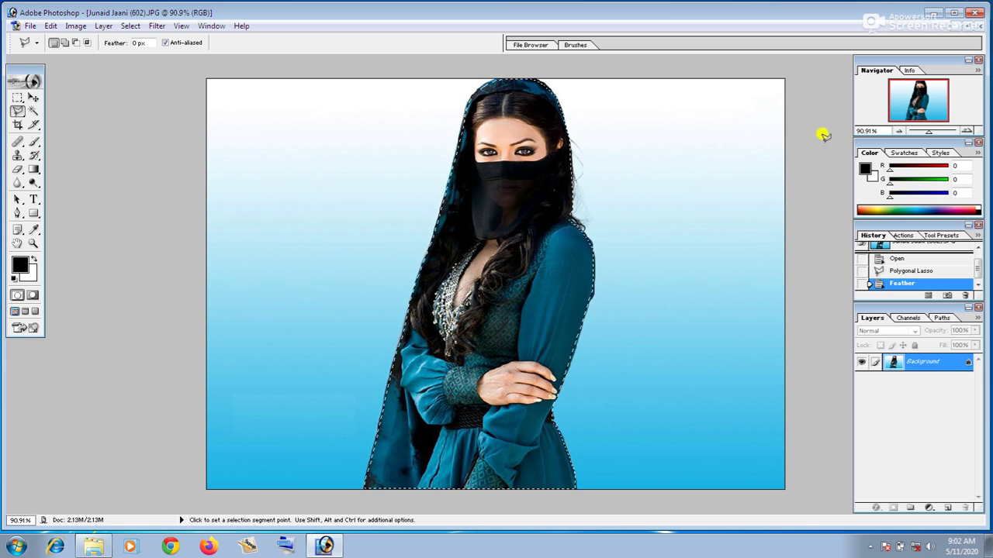
# Step: Restore the photo to a floating window and create a new blank document with the 800 x 600 preset size
pyautogui.click(966, 25)
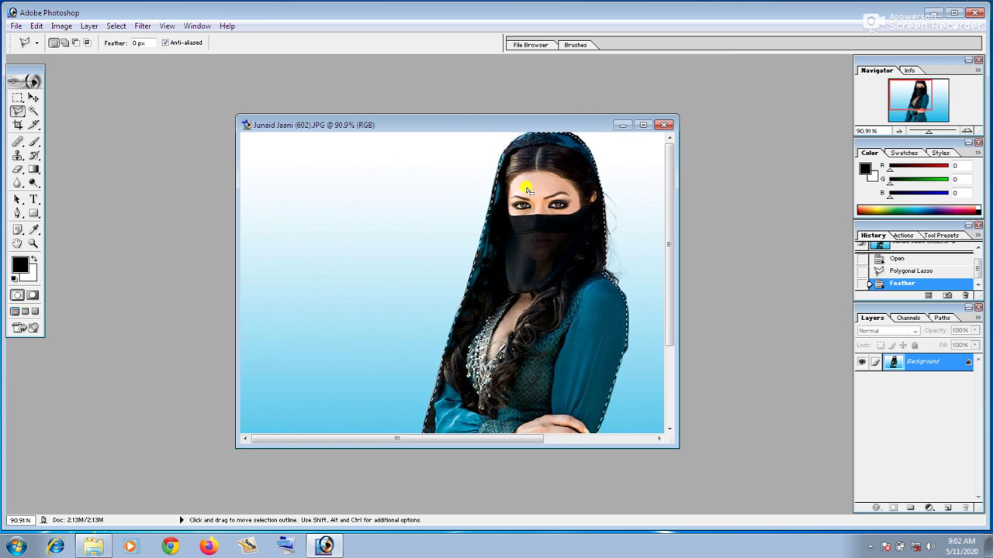
pyautogui.hotkey('ctrl', '-')
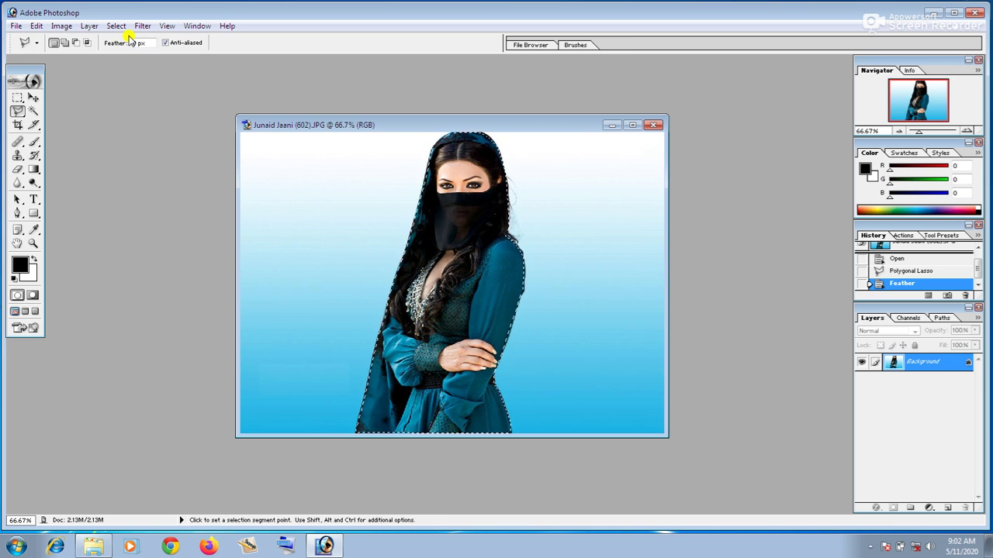
pyautogui.click(16, 26)
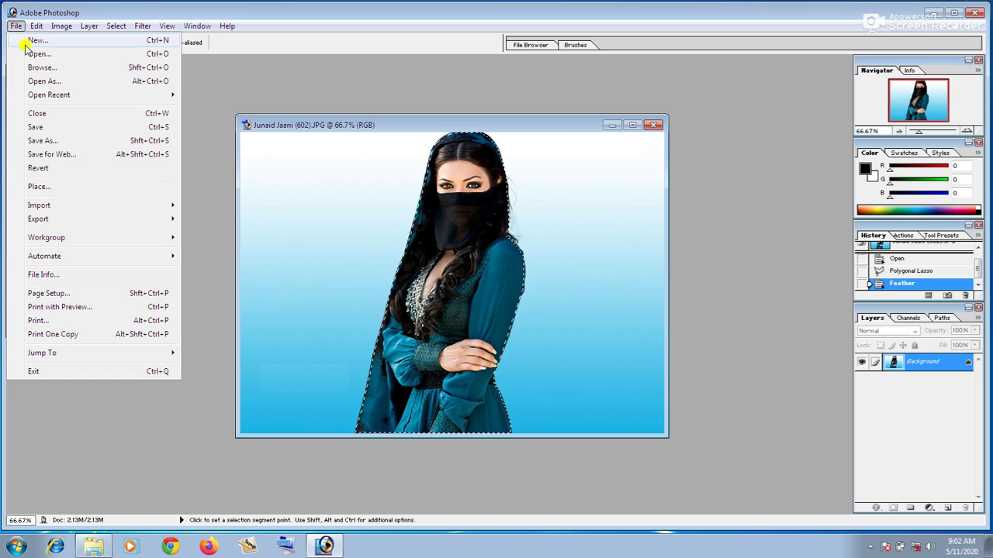
pyautogui.click(28, 39)
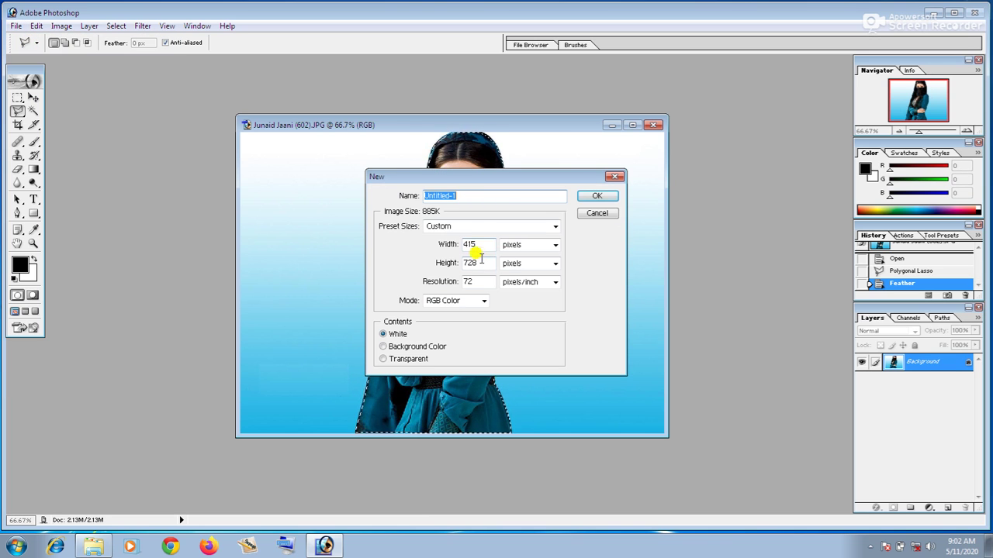
pyautogui.click(555, 228)
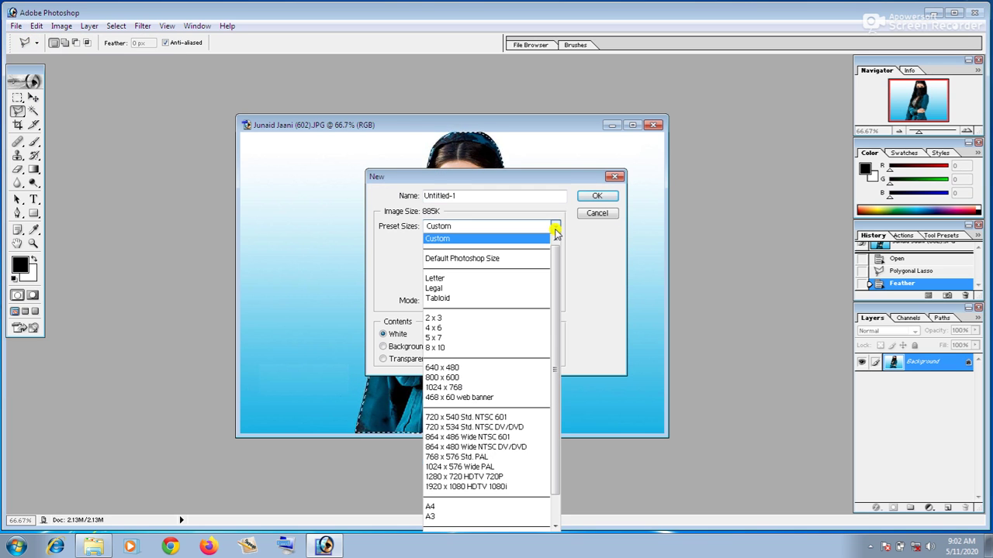
pyautogui.click(499, 377)
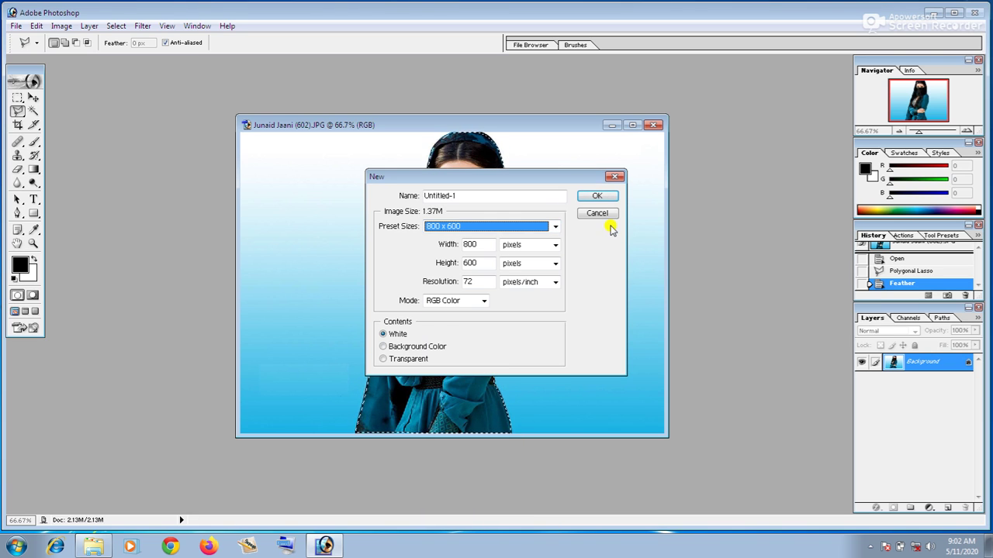
pyautogui.click(596, 196)
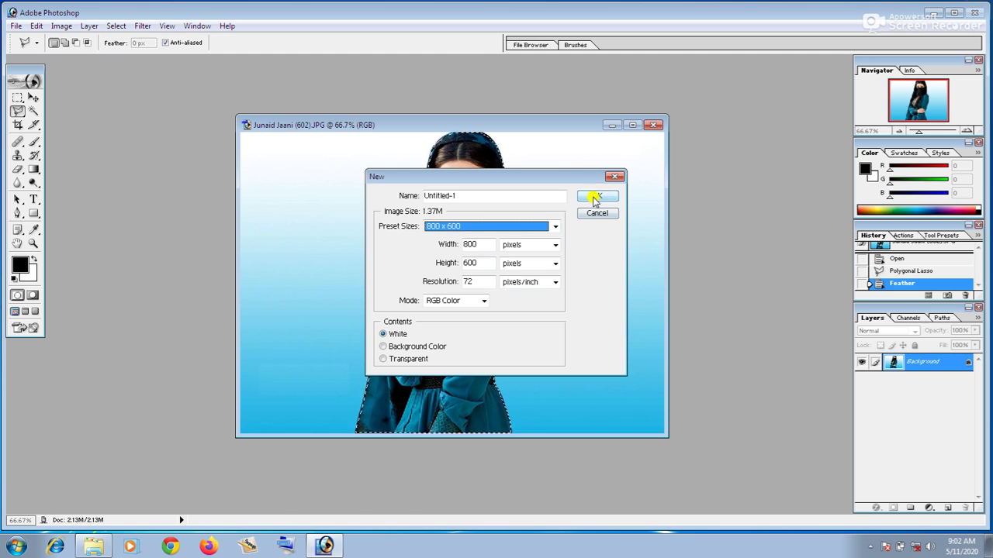
pyautogui.moveTo(215, 73); pyautogui.dragTo(383, 96)
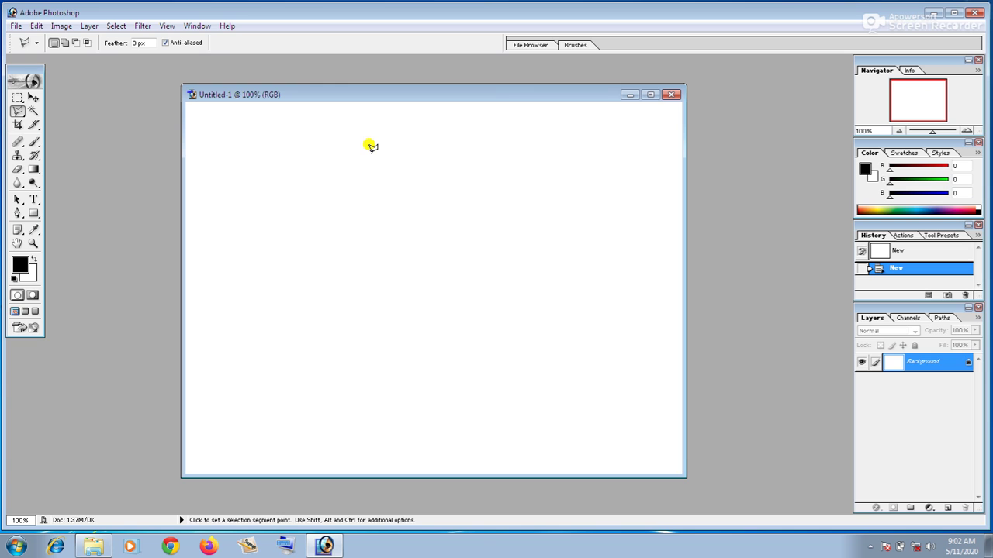
# Step: Paste the copied woman into the blank document, scale her to about 75% width and 79% height, and place her on the right side
pyautogui.press('ctrl')
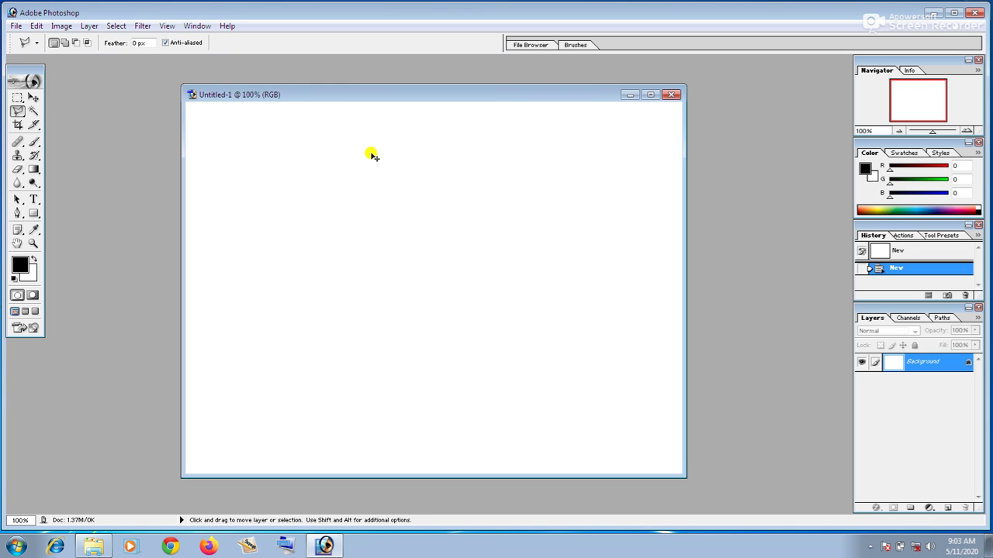
pyautogui.hotkey('ctrl', 'v')
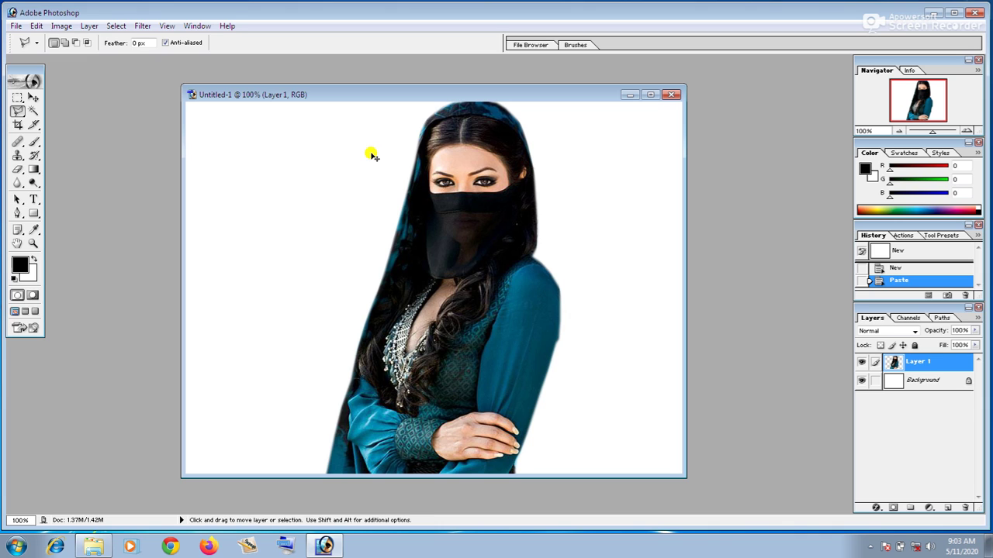
pyautogui.hotkey('ctrl', 't')
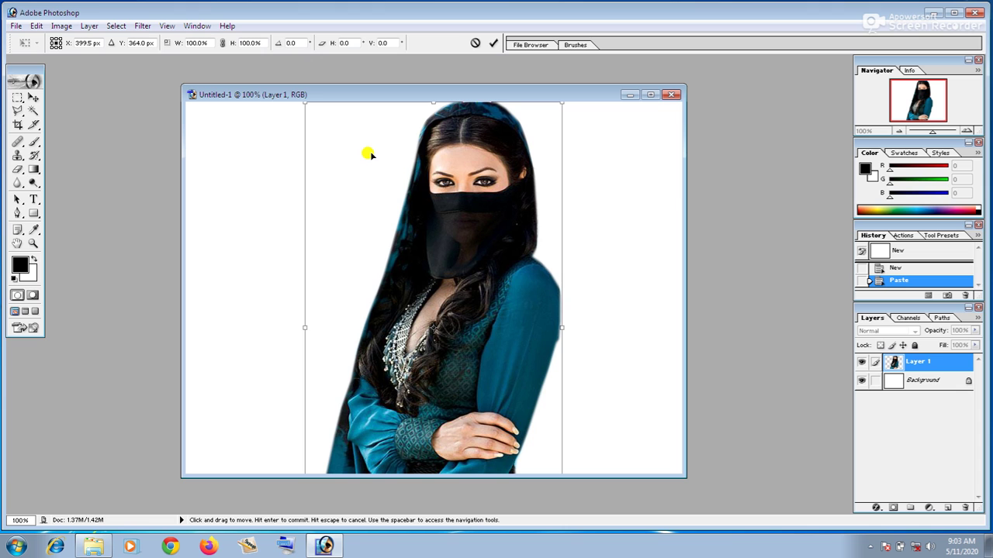
pyautogui.moveTo(562, 102); pyautogui.dragTo(490, 206)
pyautogui.moveTo(446, 340); pyautogui.dragTo(607, 272)
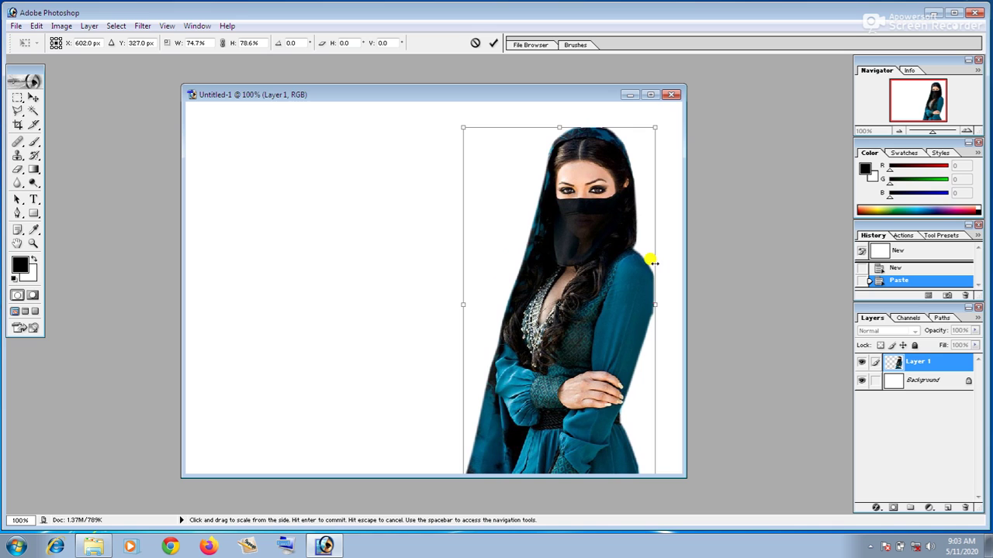
pyautogui.press('Return')
pyautogui.press('l')
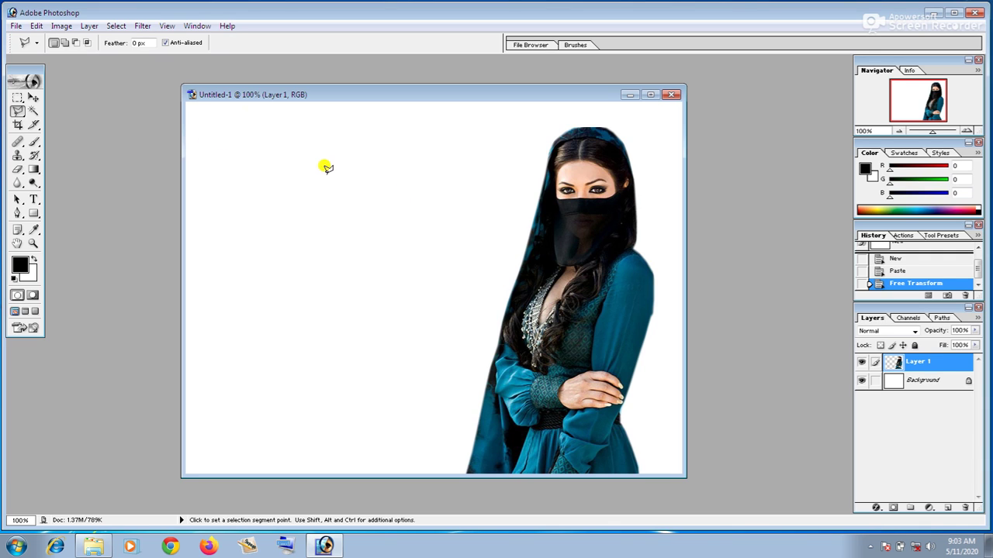
# Step: Browse for an image to open in the ALL PICS B folder on drive E and show its contents as large icons
pyautogui.doubleClick(123, 155)
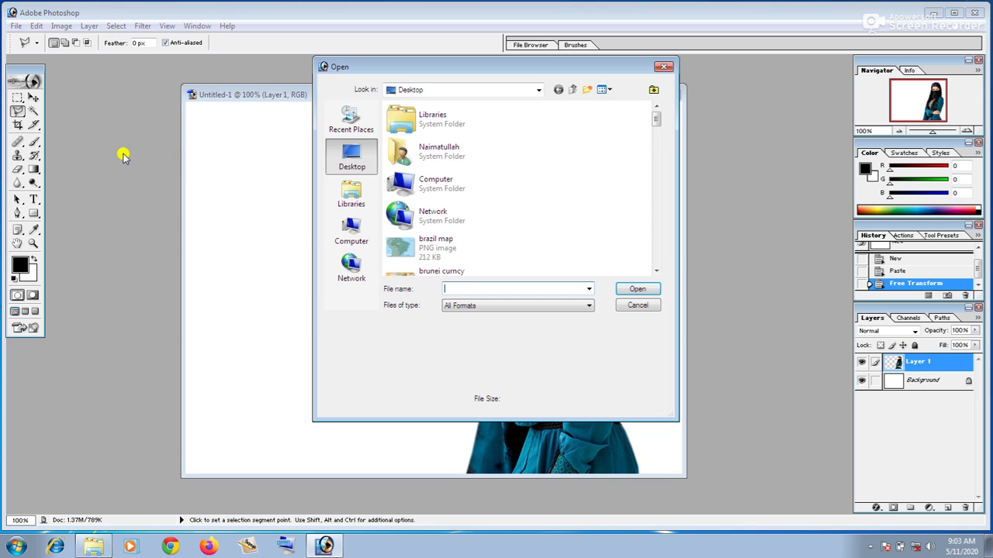
pyautogui.doubleClick(429, 185)
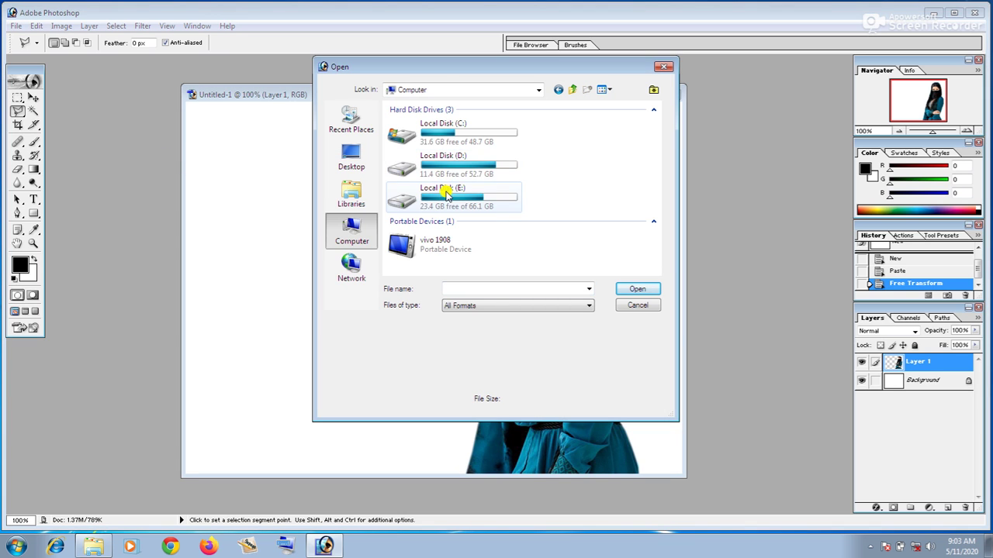
pyautogui.doubleClick(443, 194)
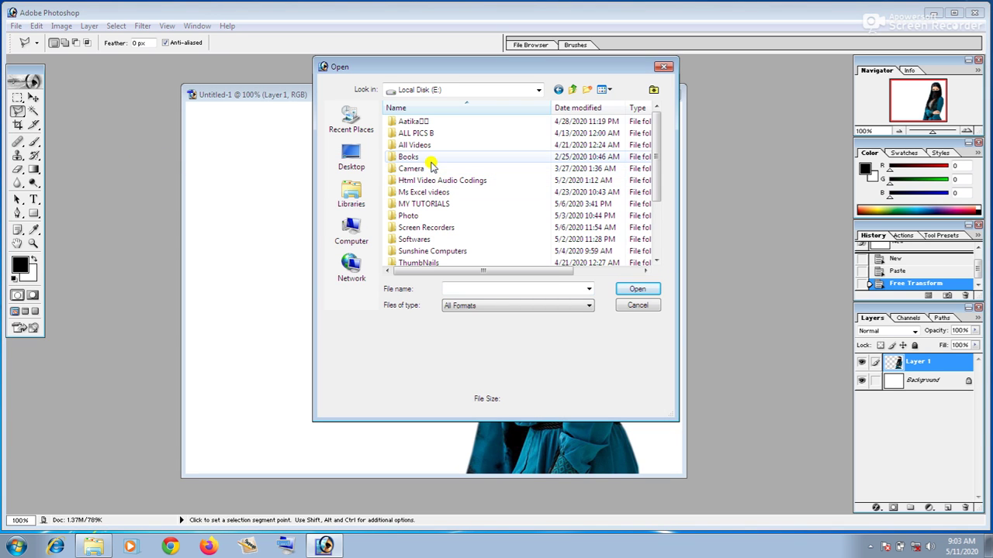
pyautogui.doubleClick(432, 136)
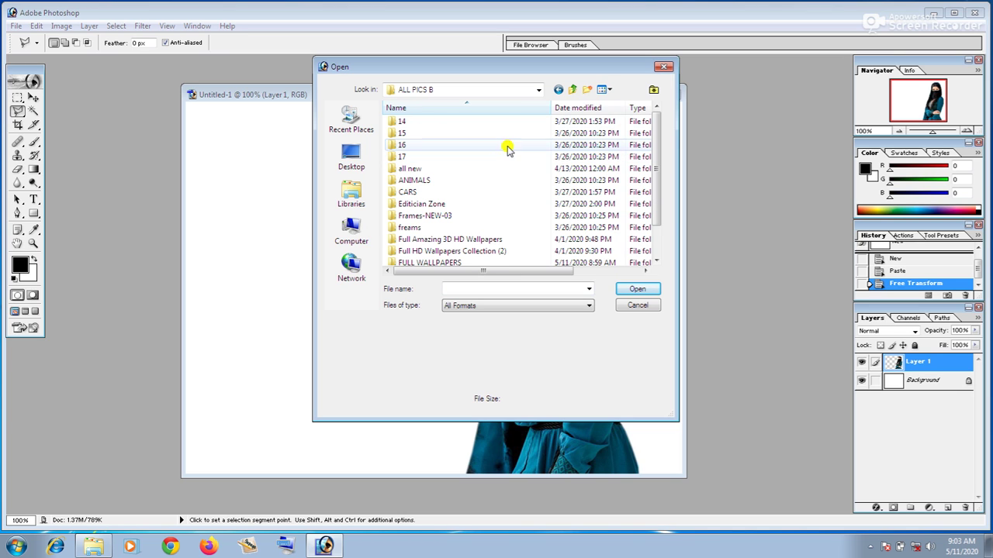
pyautogui.click(611, 90)
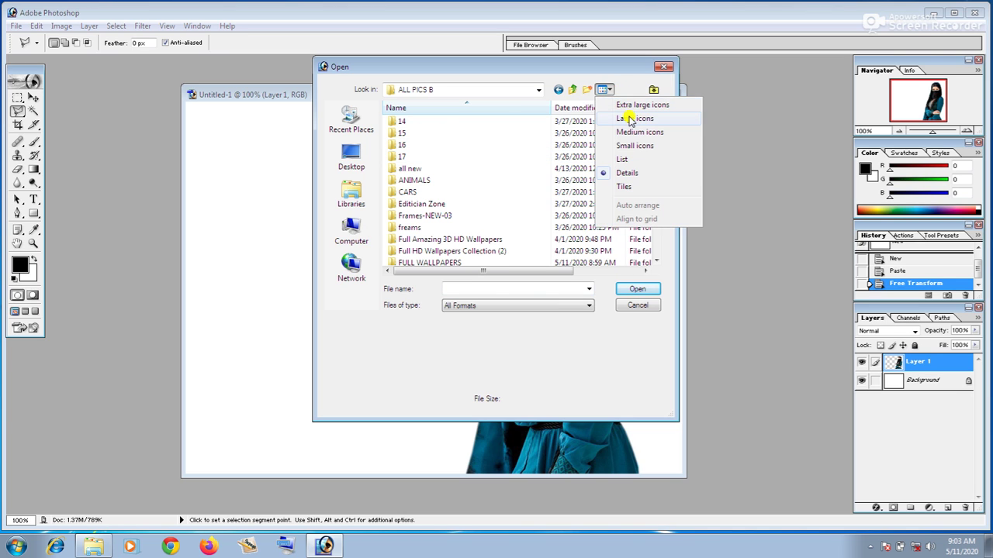
pyautogui.click(629, 118)
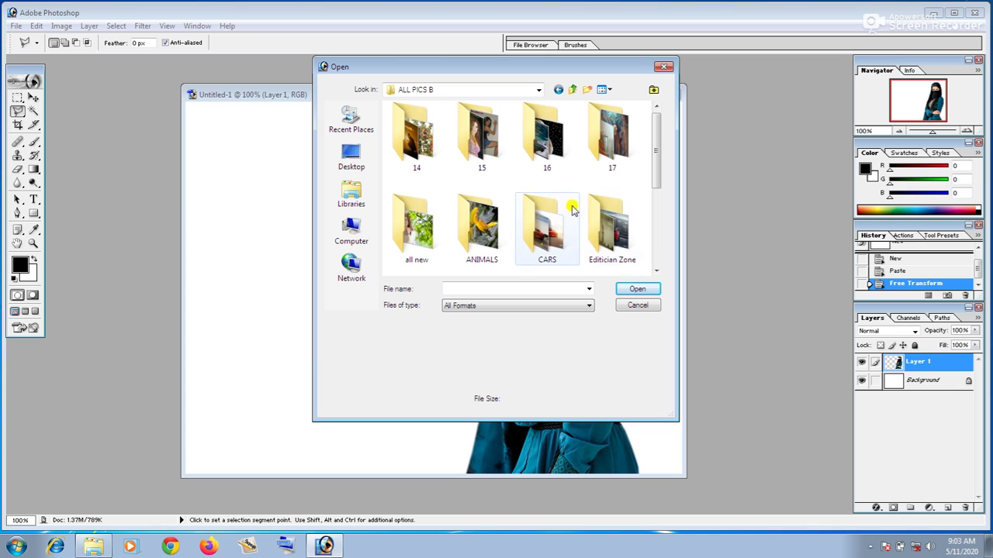
# Step: Open the lake landscape image 4E (28) from the Full HD Wallpapers Collection (2) folder
pyautogui.moveTo(656, 169); pyautogui.dragTo(651, 228)
pyautogui.doubleClick(610, 188)
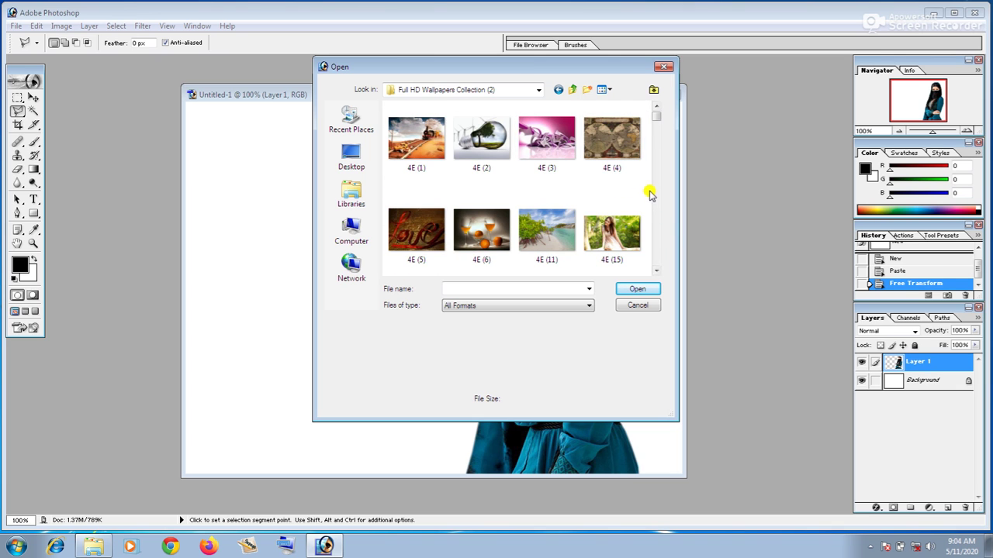
pyautogui.click(657, 128)
pyautogui.click(657, 132)
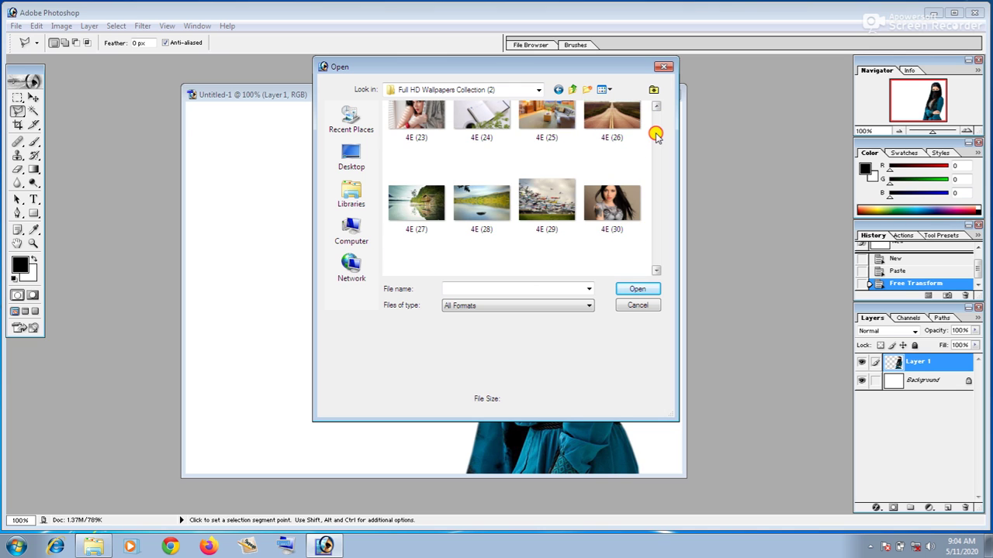
pyautogui.click(487, 205)
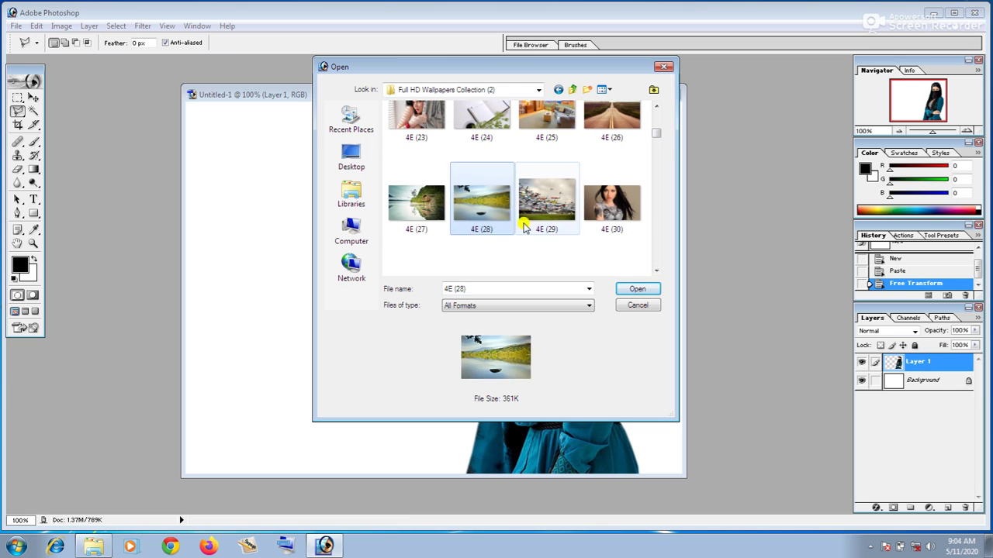
pyautogui.click(636, 289)
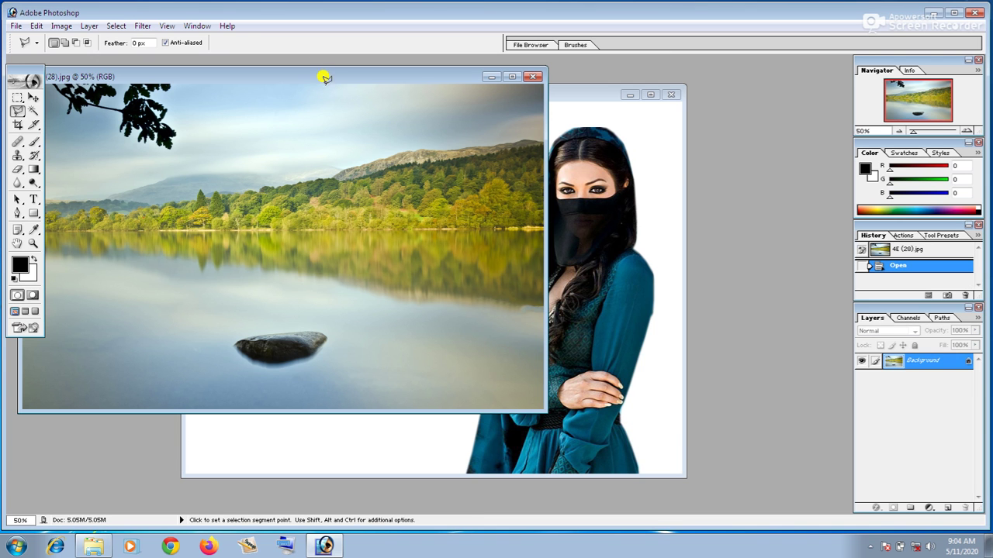
# Step: Bring the lake landscape into the Untitled-1 document as a new layer using the Move tool
pyautogui.moveTo(325, 77); pyautogui.dragTo(584, 112)
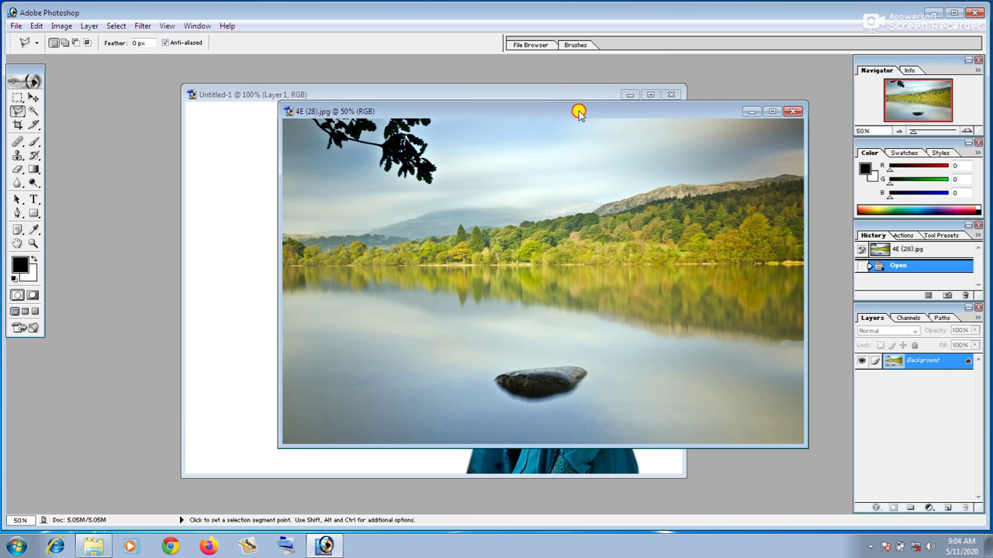
pyautogui.click(32, 97)
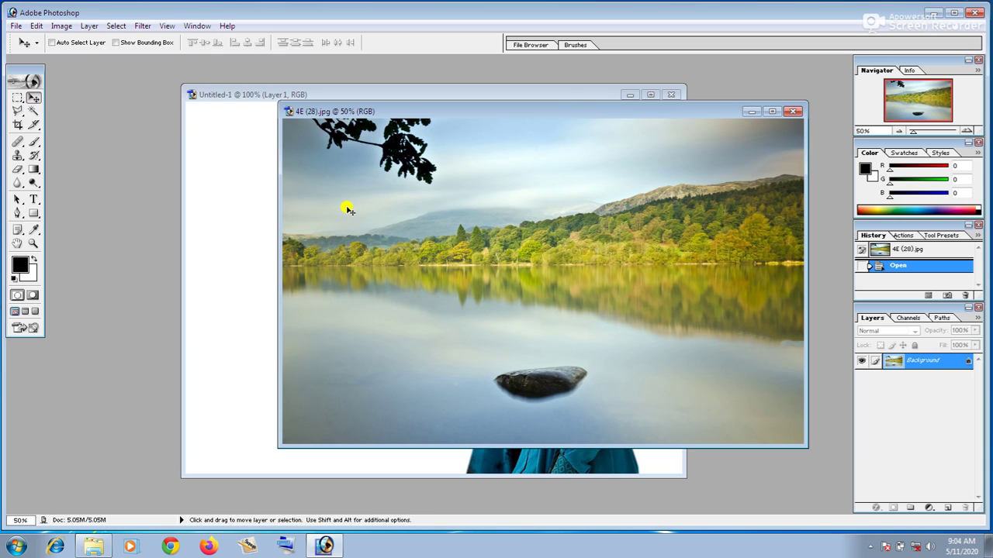
pyautogui.moveTo(349, 211); pyautogui.dragTo(239, 204)
pyautogui.moveTo(315, 206); pyautogui.dragTo(331, 220)
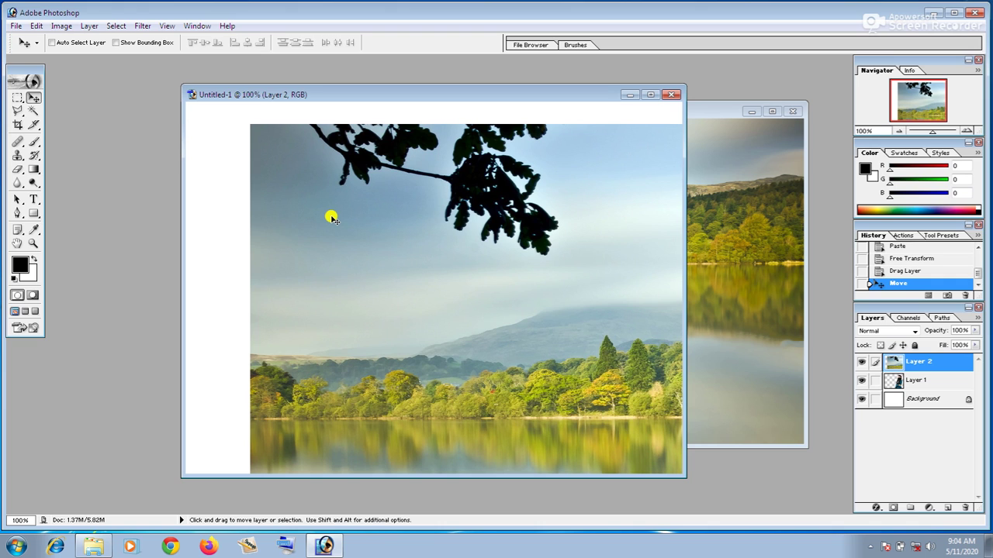
# Step: Free-transform the lake layer to about 48.6% width and 58.5% height so it fills the whole canvas
pyautogui.hotkey('ctrl', 't')
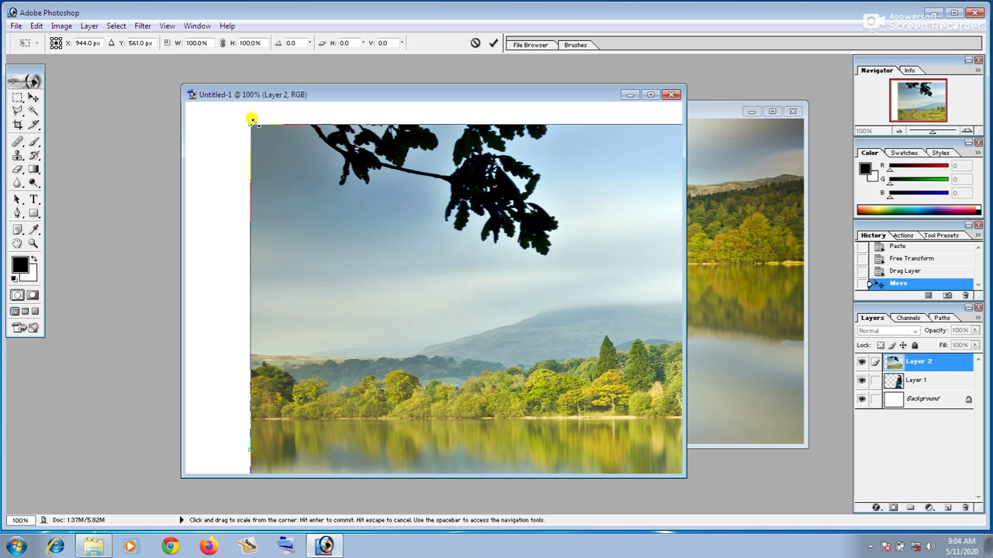
pyautogui.moveTo(249, 121); pyautogui.dragTo(250, 163)
pyautogui.moveTo(197, 110); pyautogui.dragTo(259, 164)
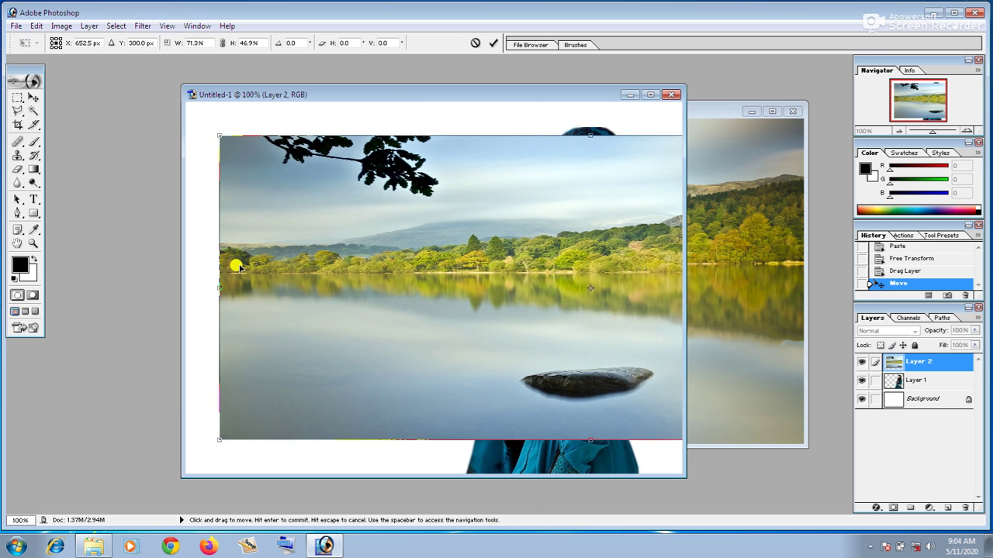
pyautogui.moveTo(216, 281); pyautogui.dragTo(337, 287)
pyautogui.moveTo(395, 266); pyautogui.dragTo(354, 275)
pyautogui.moveTo(399, 246); pyautogui.dragTo(246, 230)
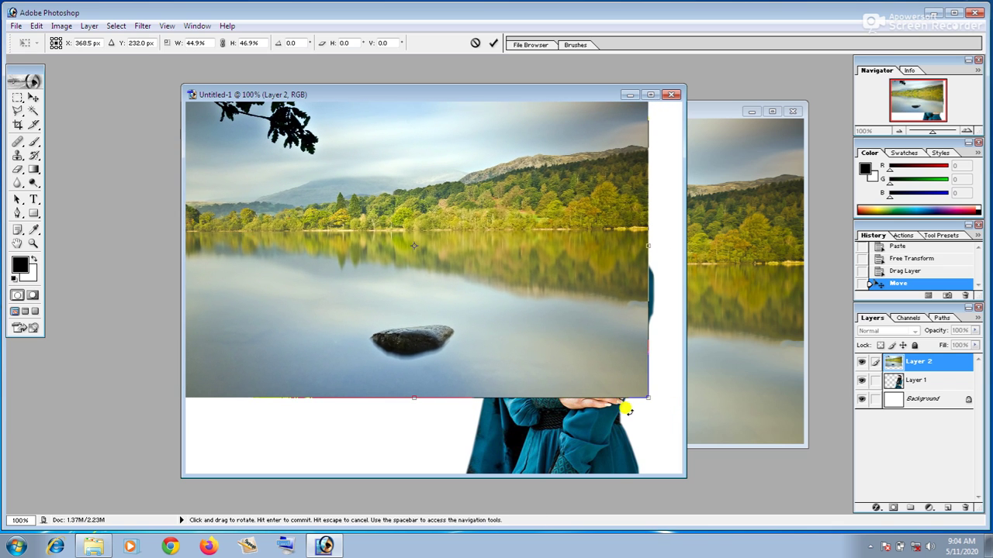
pyautogui.moveTo(647, 398); pyautogui.dragTo(686, 475)
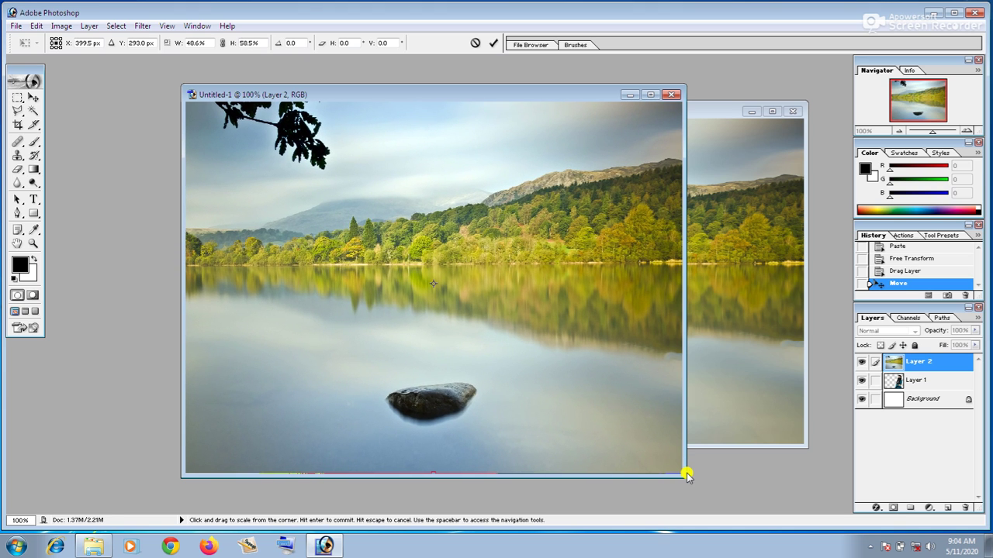
pyautogui.press('Return')
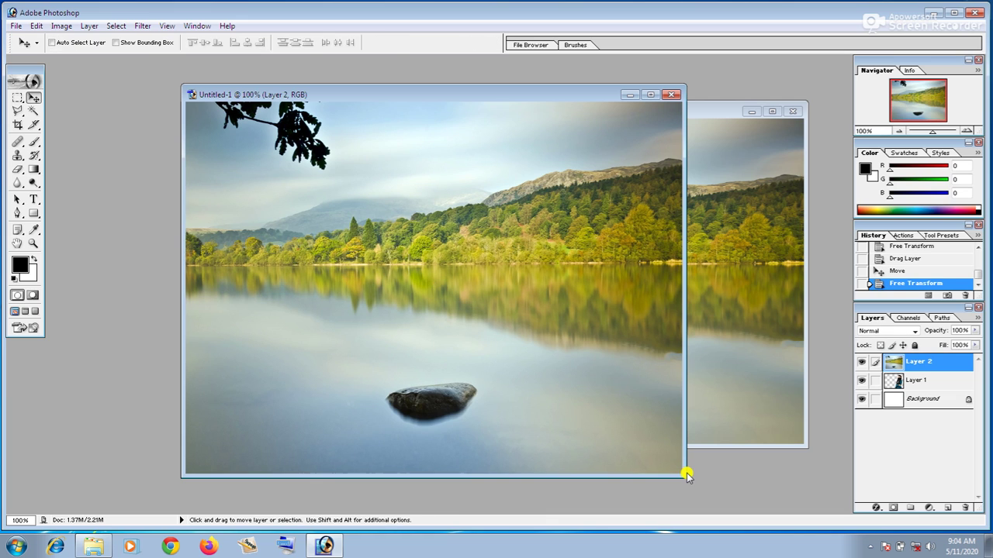
# Step: Put the woman's layer above the lake layer and shift her slightly toward the canvas's right edge
pyautogui.click(915, 382)
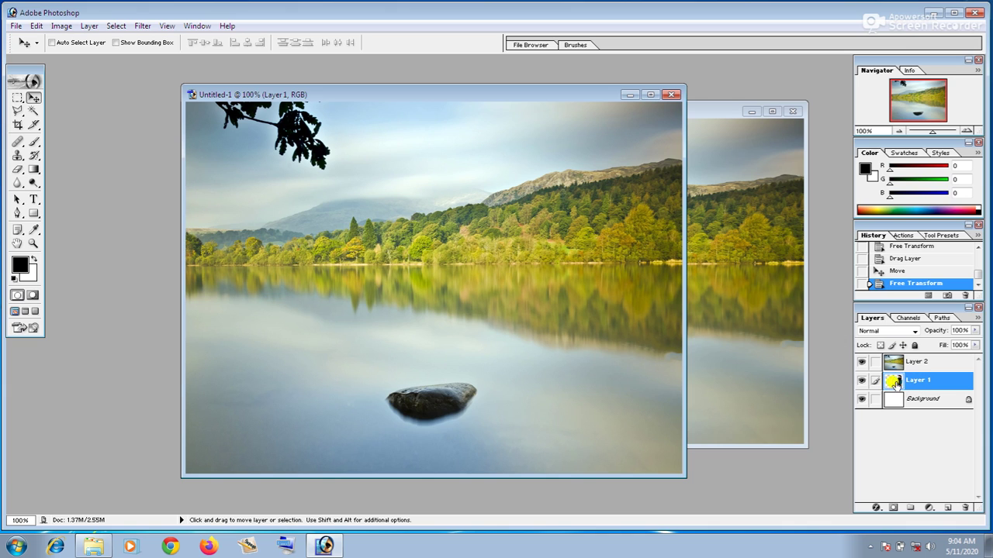
pyautogui.moveTo(915, 382); pyautogui.dragTo(916, 358)
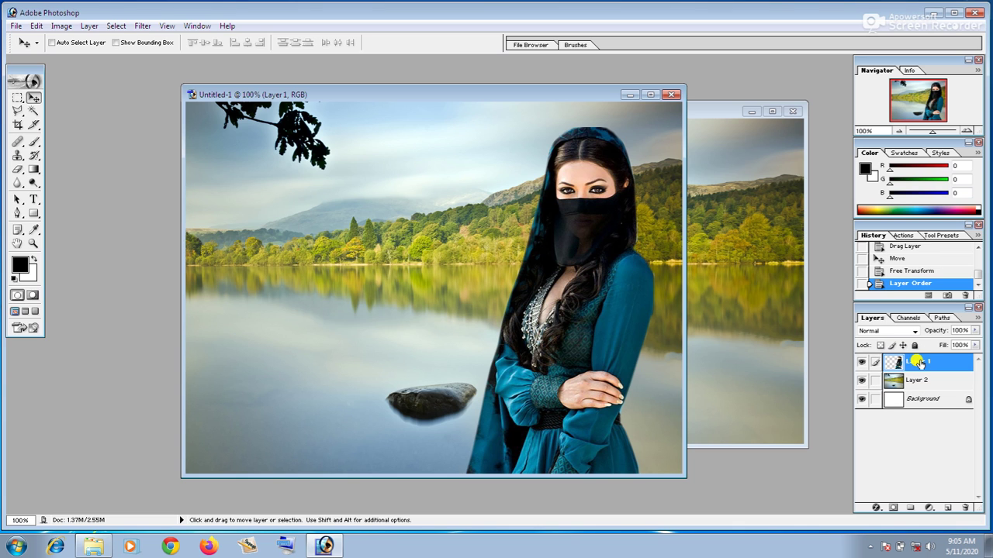
pyautogui.rightClick(583, 301)
pyautogui.click(583, 305)
pyautogui.moveTo(583, 305)
pyautogui.mouseDown()
pyautogui.moveTo(593, 295)
pyautogui.moveTo(599, 304)
pyautogui.mouseUp()
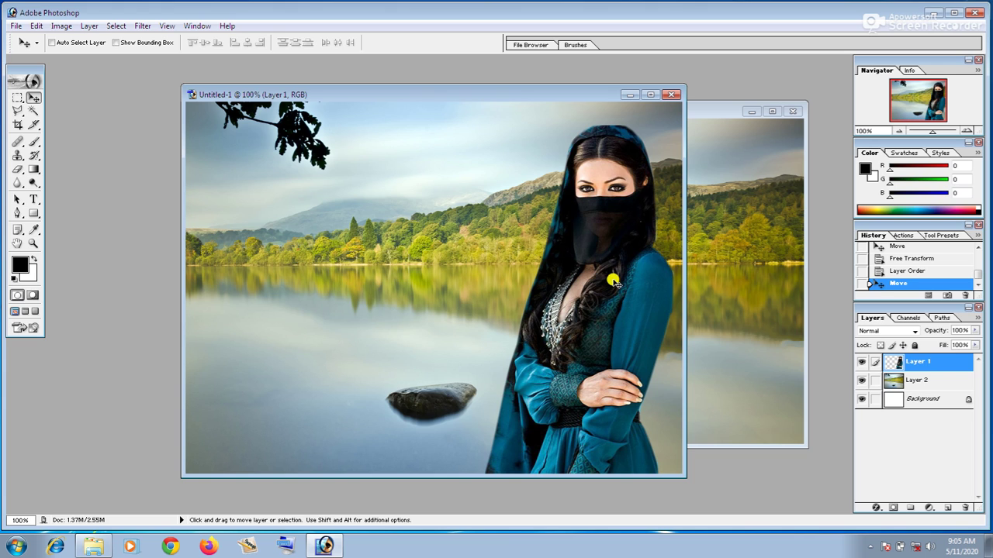
# Step: Duplicate the woman and place the horizontally flipped copy against the left edge of the canvas
pyautogui.press('alt')
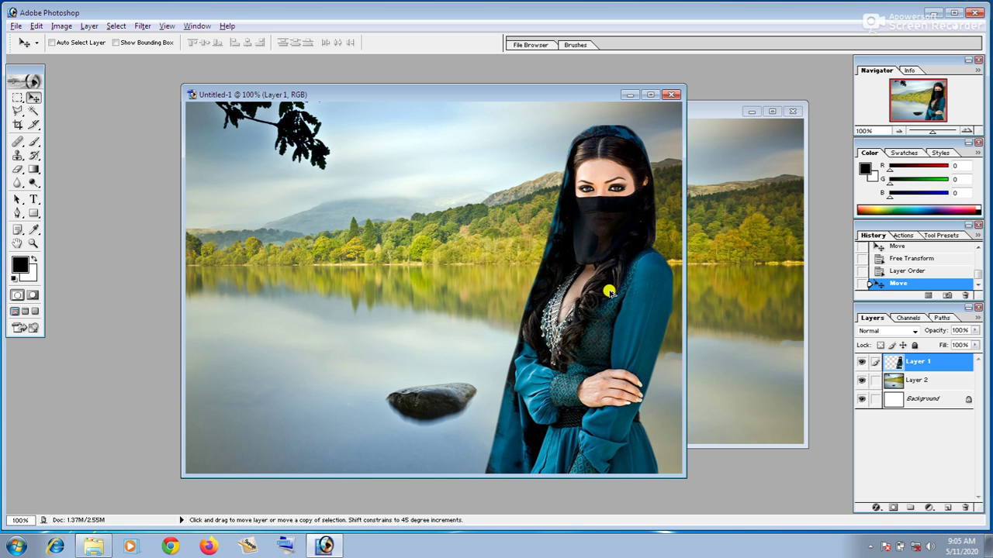
pyautogui.moveTo(596, 295); pyautogui.dragTo(336, 291)
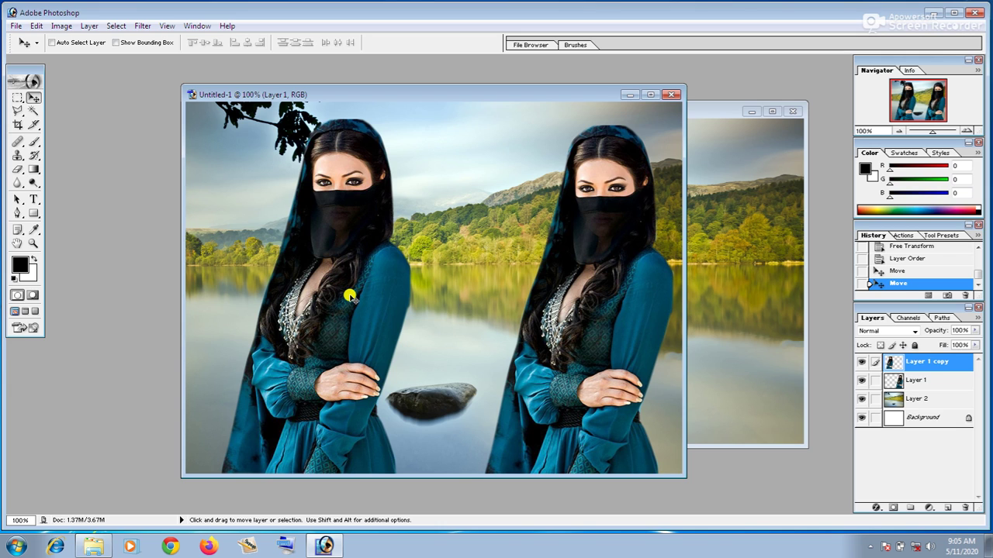
pyautogui.hotkey('ctrl', 't')
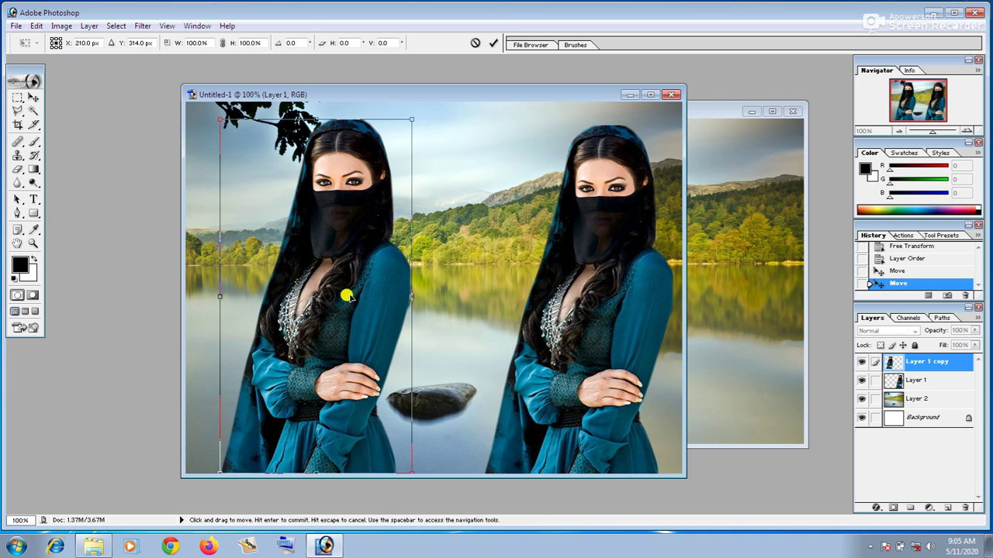
pyautogui.rightClick(347, 295)
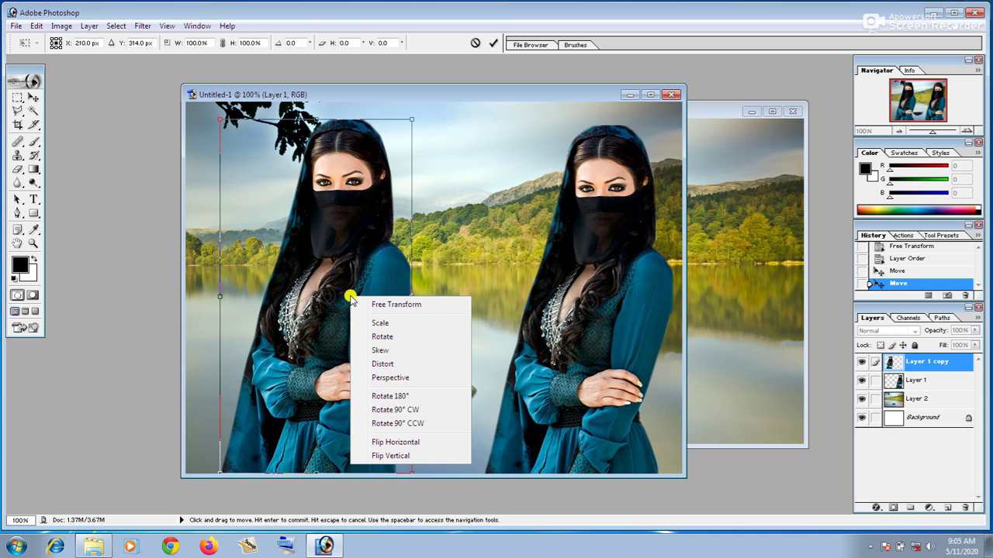
pyautogui.click(405, 444)
pyautogui.moveTo(328, 305); pyautogui.dragTo(300, 308)
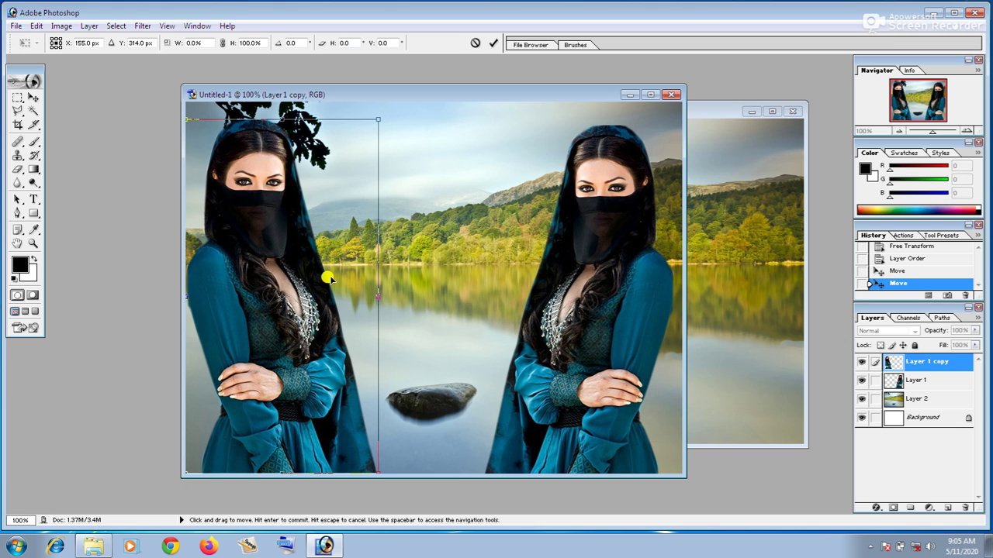
pyautogui.press('Return')
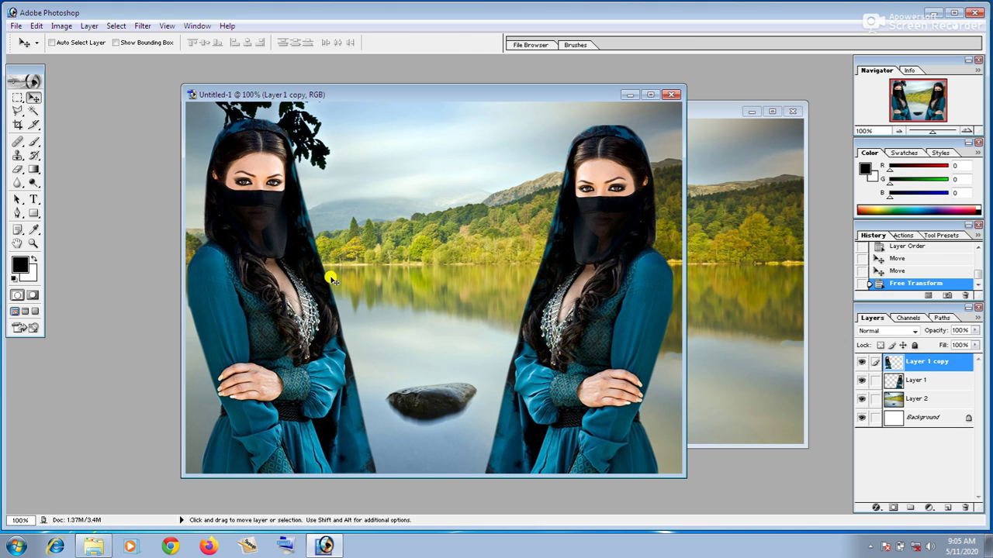
# Step: Select Layer 1 with the original woman and move her closer to the right edge of the canvas
pyautogui.rightClick(572, 288)
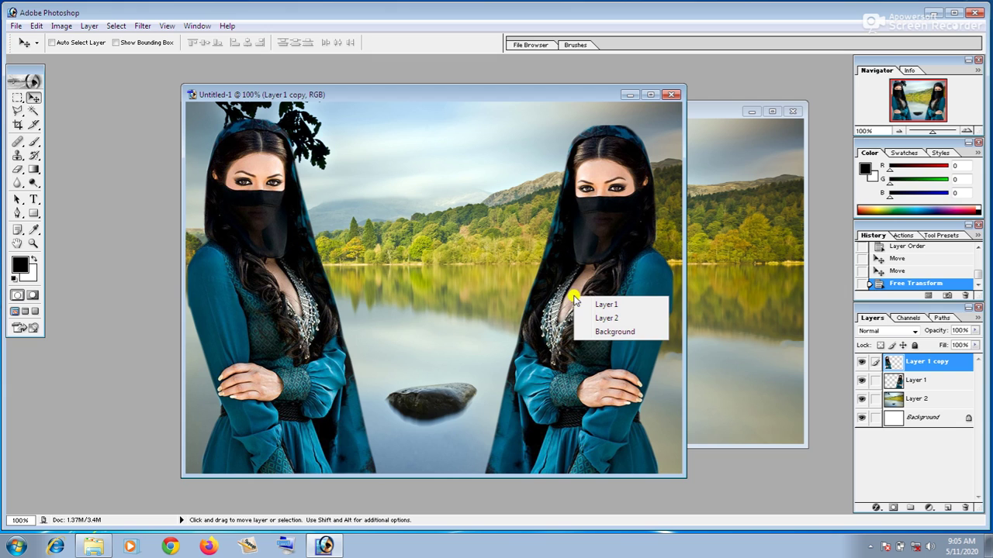
pyautogui.rightClick(572, 288)
pyautogui.rightClick(576, 277)
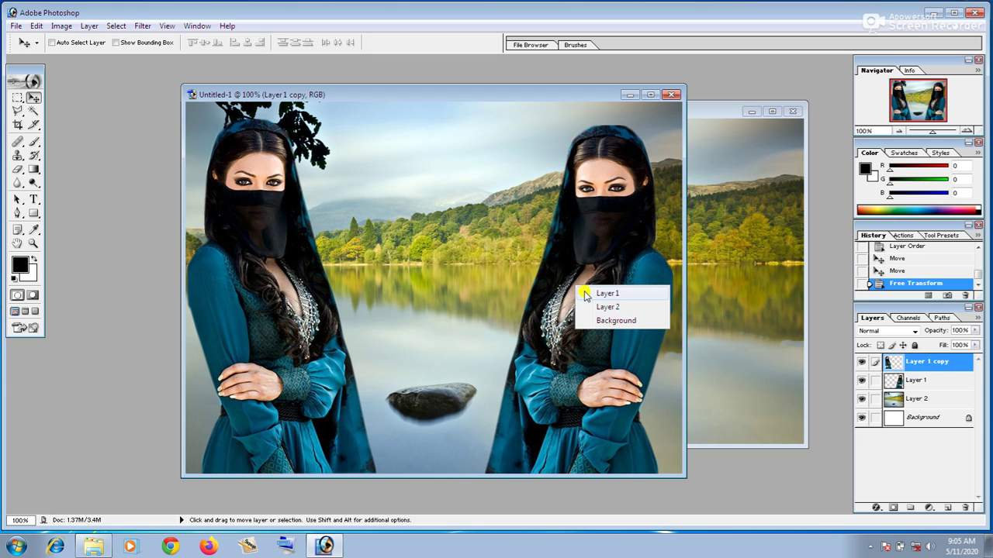
pyautogui.click(610, 295)
pyautogui.hotkey('shift', 'Right')
pyautogui.hotkey('shift', 'Right')
pyautogui.moveTo(586, 316); pyautogui.dragTo(581, 318)
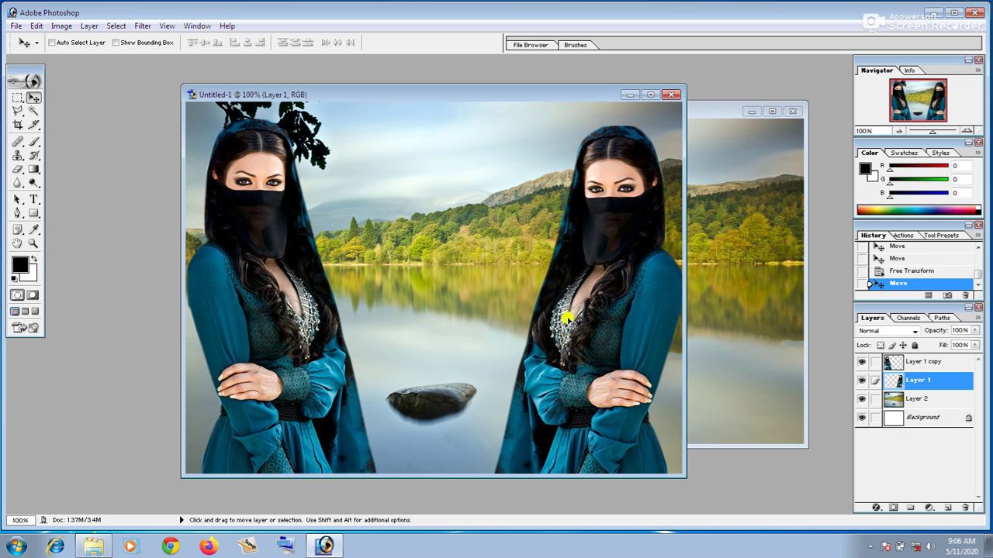
# Step: Lower both the flipped copy and the original woman slightly so they face each other at matching heights
pyautogui.rightClick(303, 322)
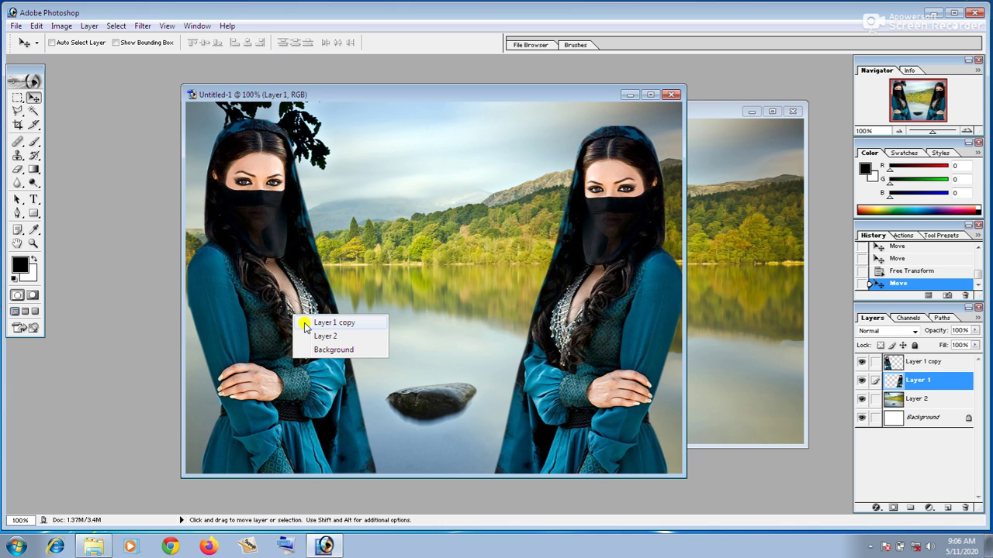
pyautogui.click(304, 323)
pyautogui.moveTo(277, 298); pyautogui.dragTo(279, 308)
pyautogui.rightClick(584, 335)
pyautogui.click(599, 342)
pyautogui.moveTo(585, 326); pyautogui.dragTo(594, 329)
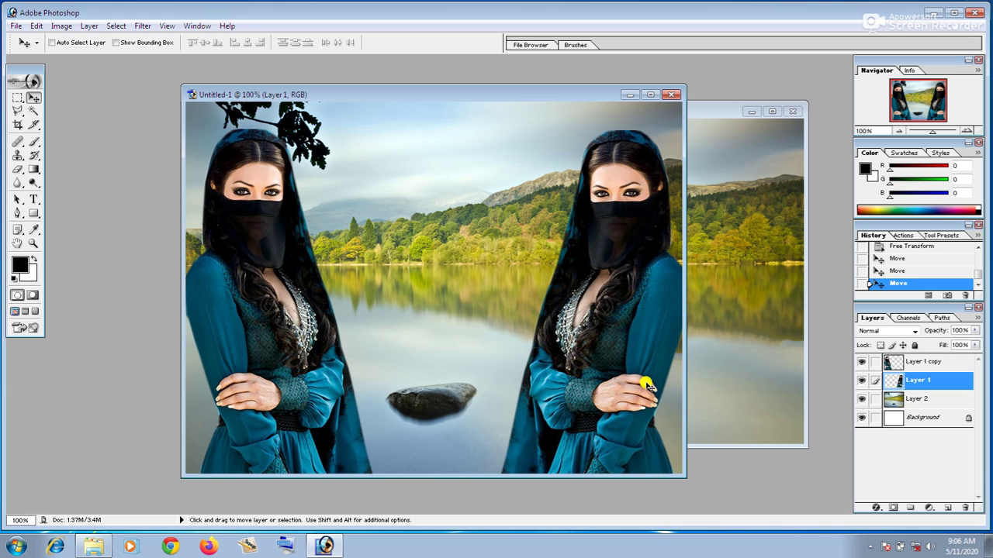
pyautogui.click(870, 547)
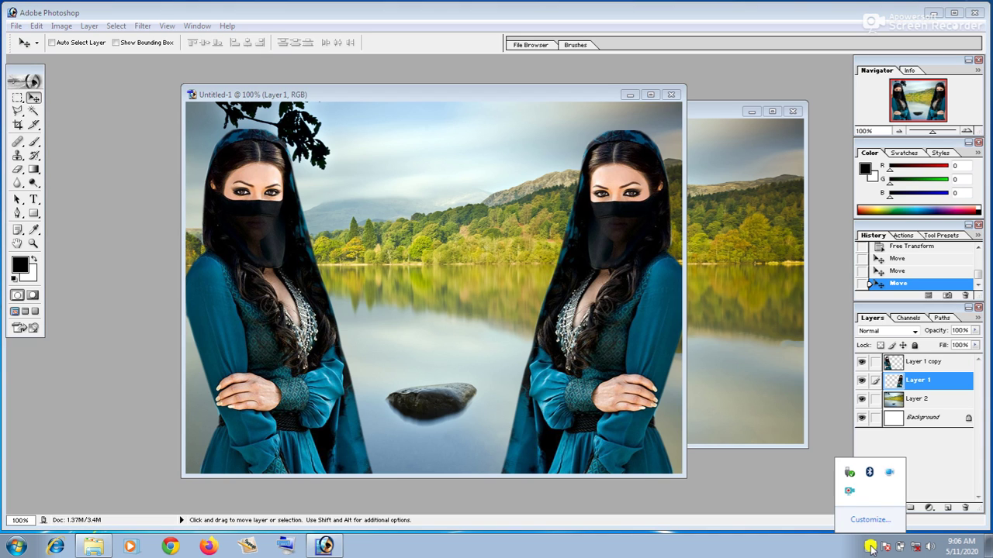
pyautogui.rightClick(849, 495)
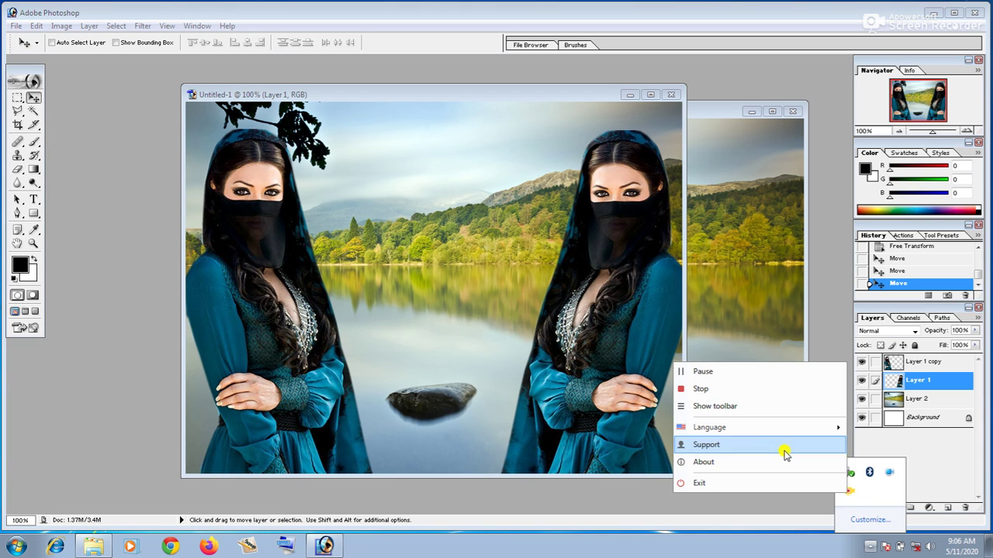